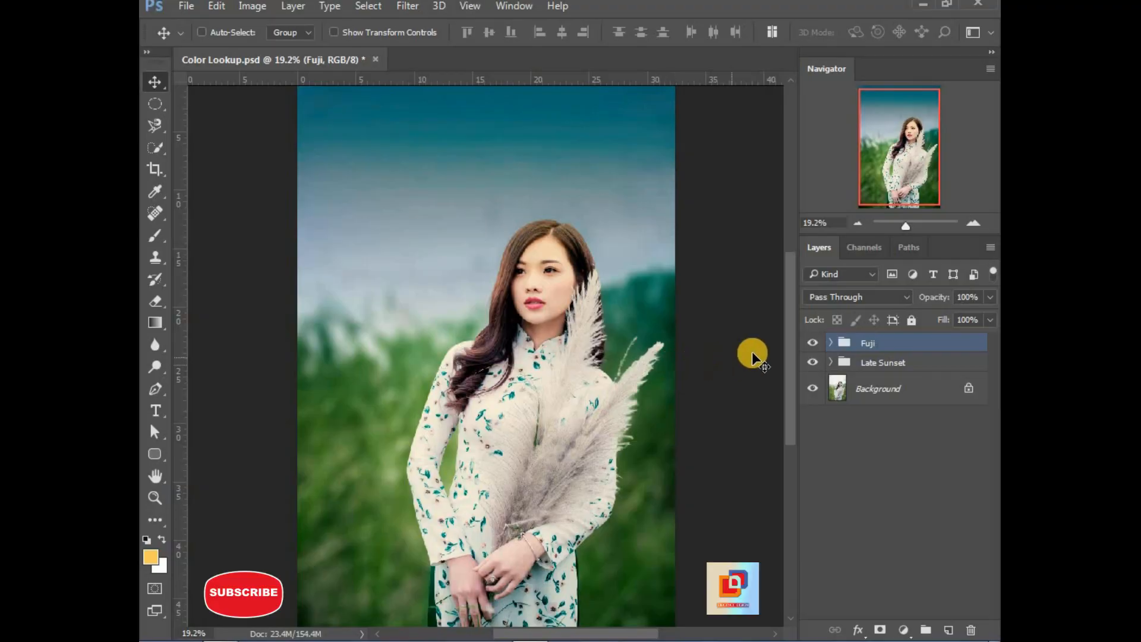
Hide the Late Sunset and Fuji layer groups.
click(813, 362)
click(811, 345)
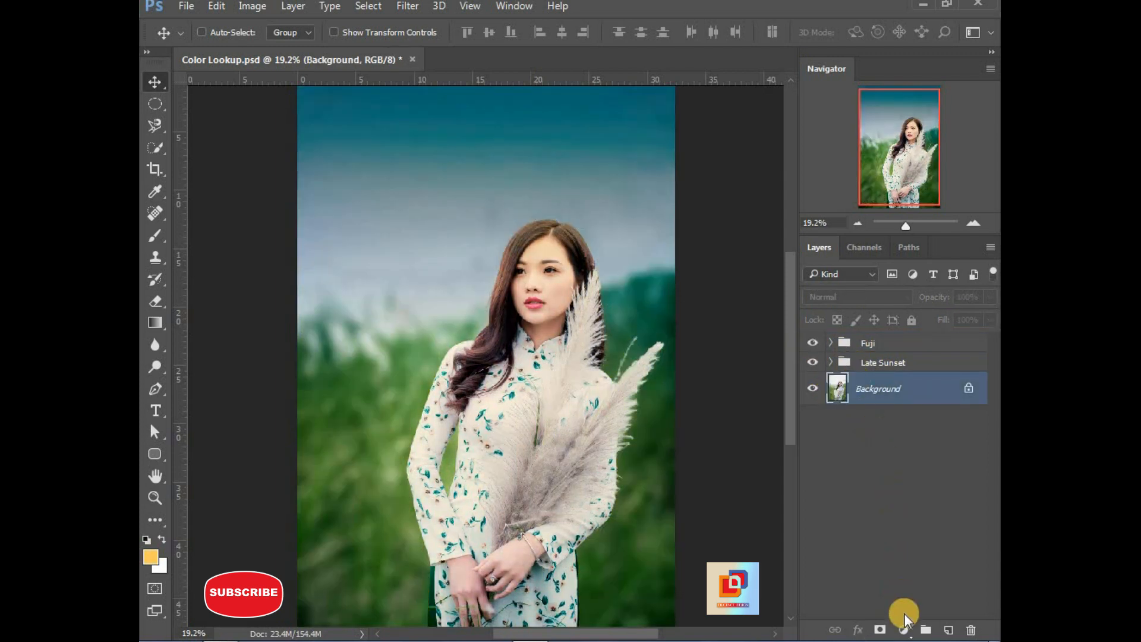
Add a Color Lookup adjustment above the Background layer using the 2Strip.look 3DLUT, and move its settings off the image.
click(906, 629)
click(886, 514)
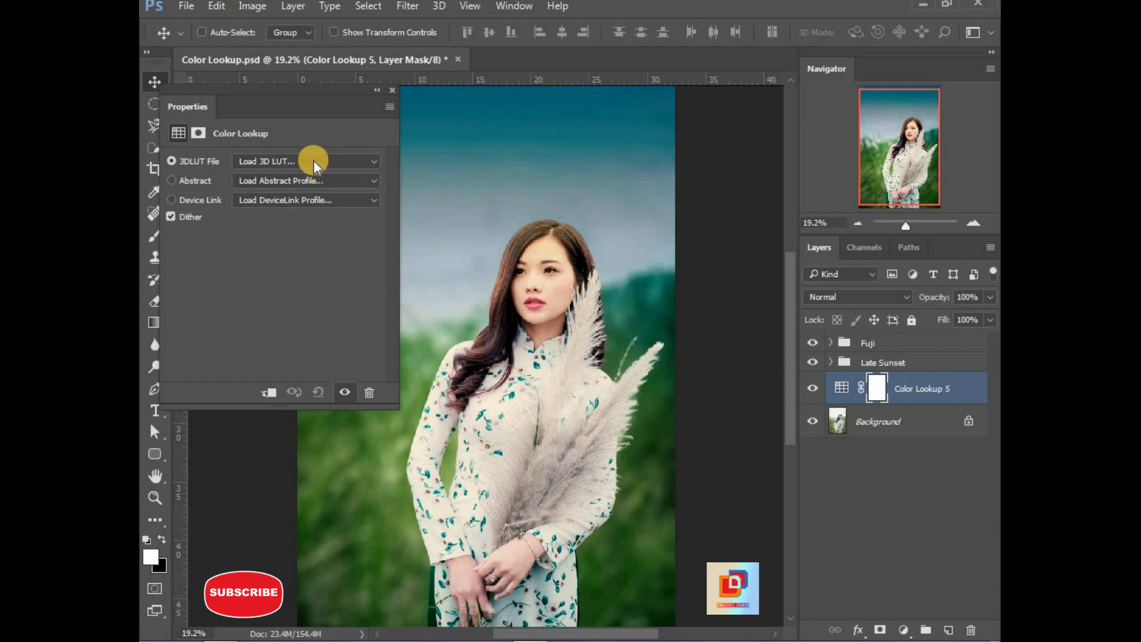
click(313, 161)
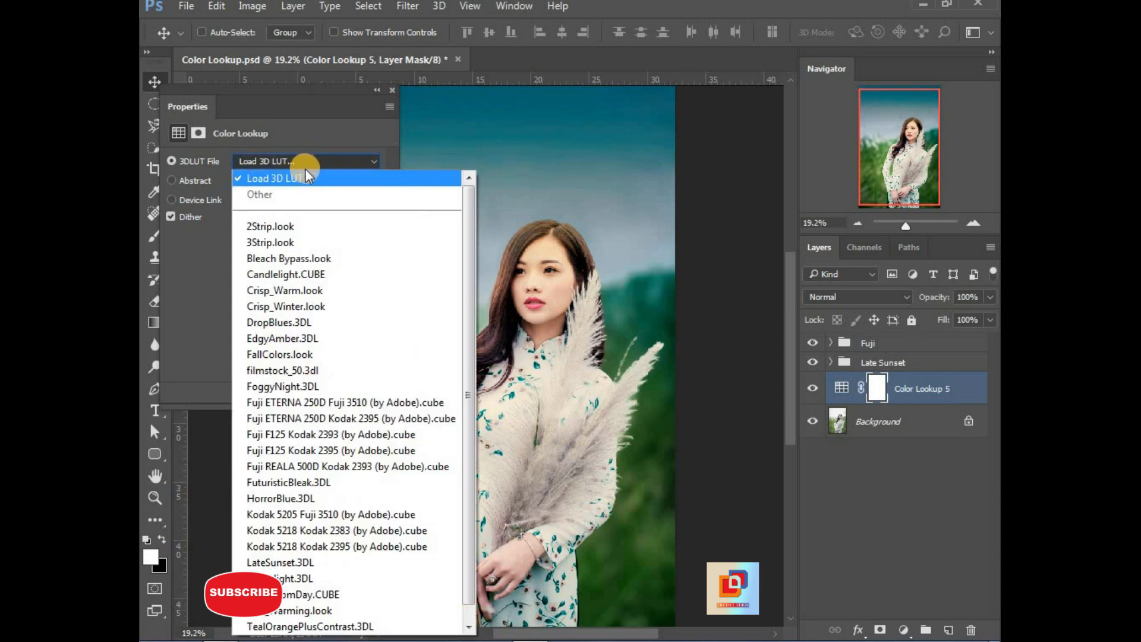
click(287, 227)
drag(347, 98, 898, 139)
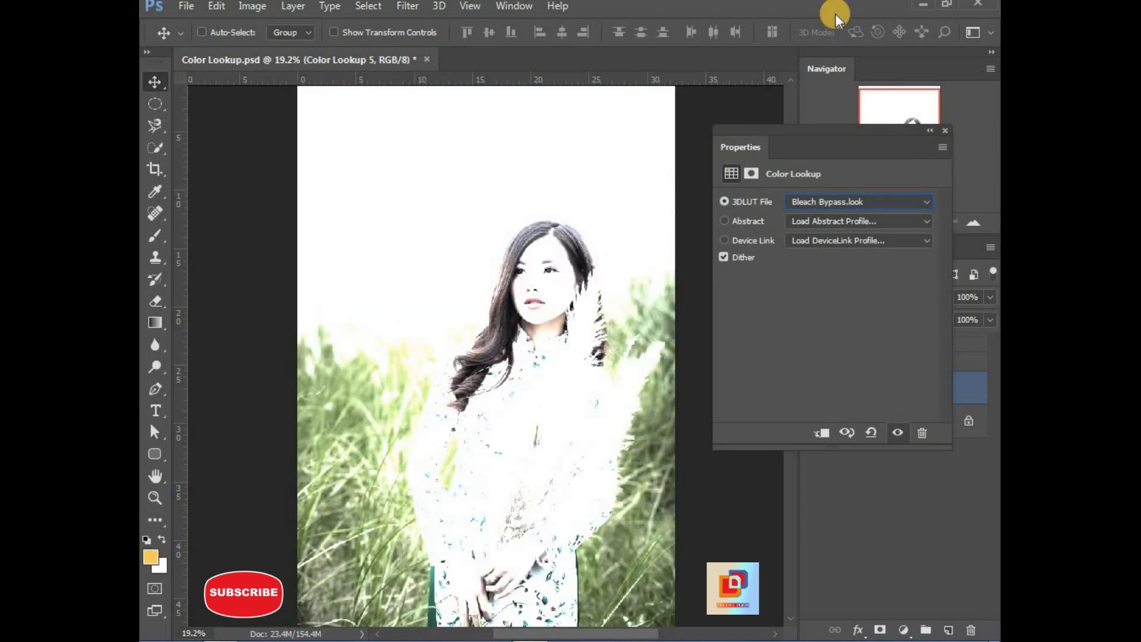
Cycle the 3DLUT presets from Bleach Bypass.look to Crisp_Warm.look, and delete the Color Lookup layer.
key(Down)
key(Down)
key(Down)
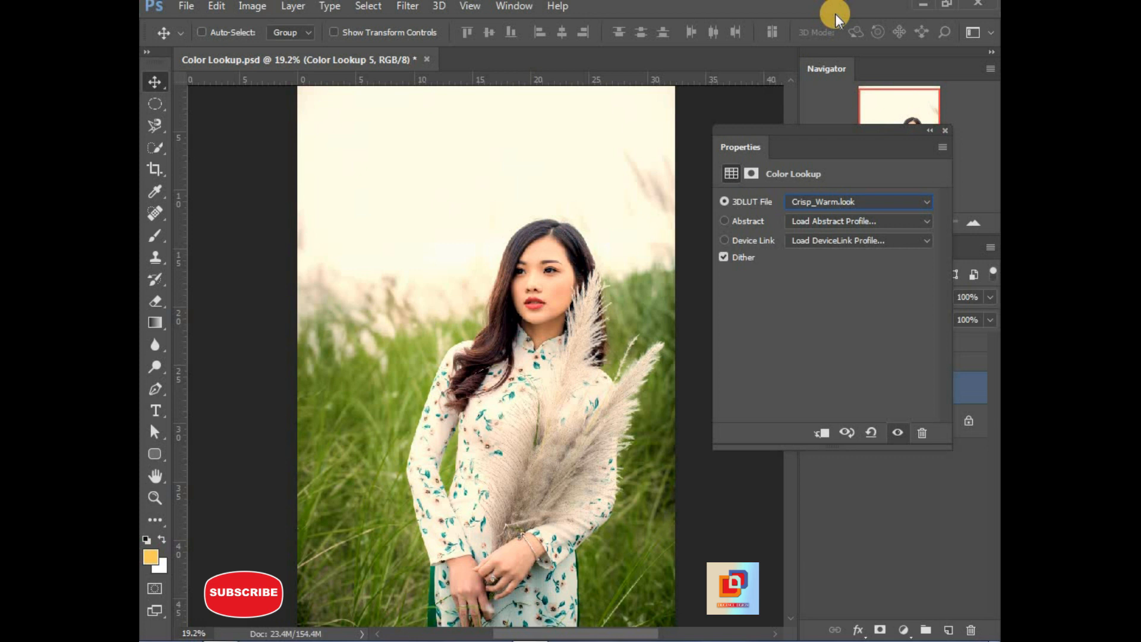
click(946, 130)
key(Delete)
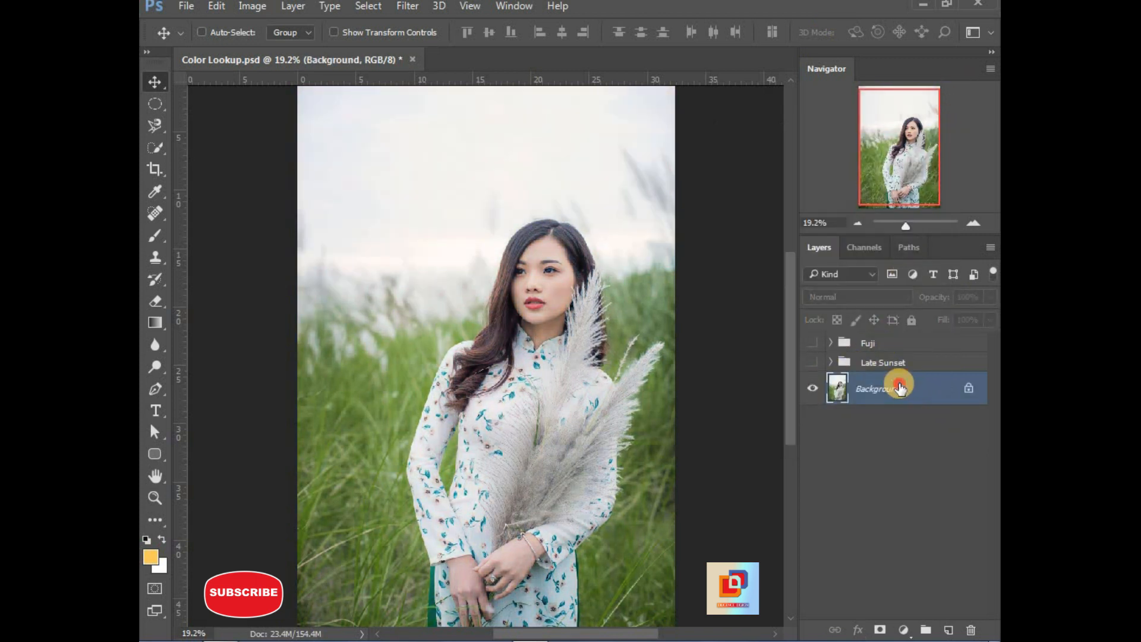
Duplicate the Background layer and name the copy "subject".
drag(899, 387, 949, 630)
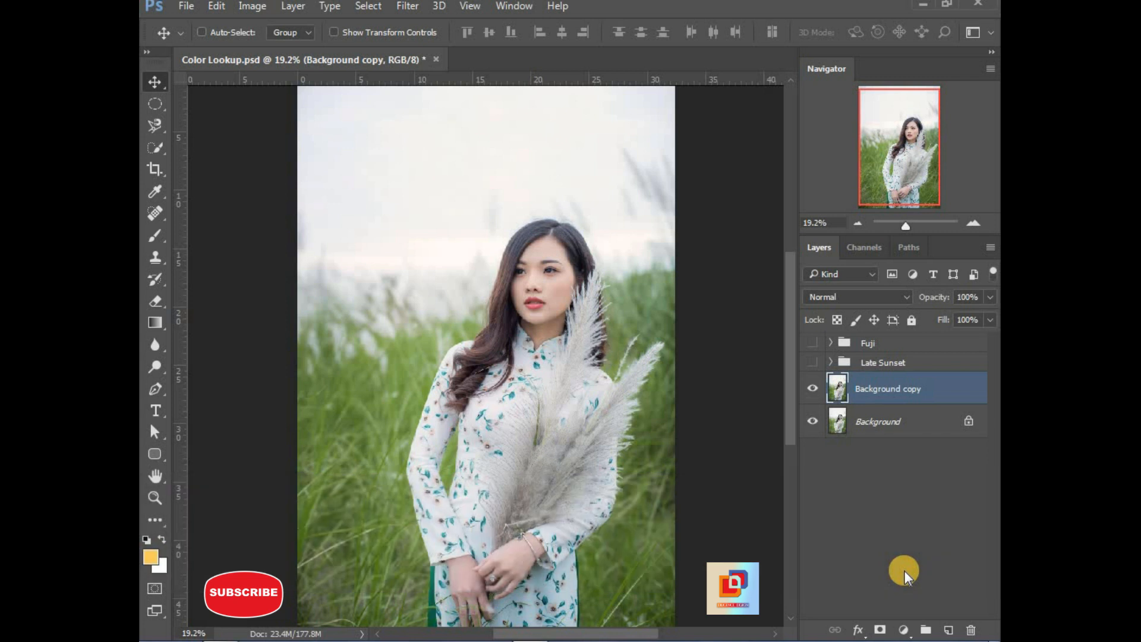
click(878, 389)
double_click(879, 389)
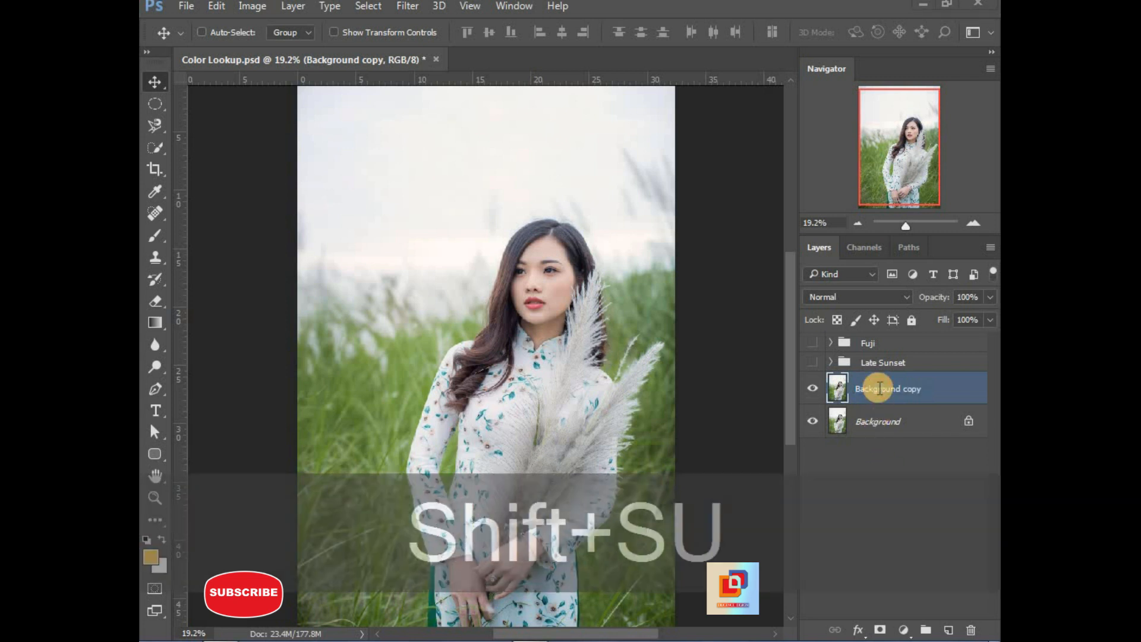
text(subject)
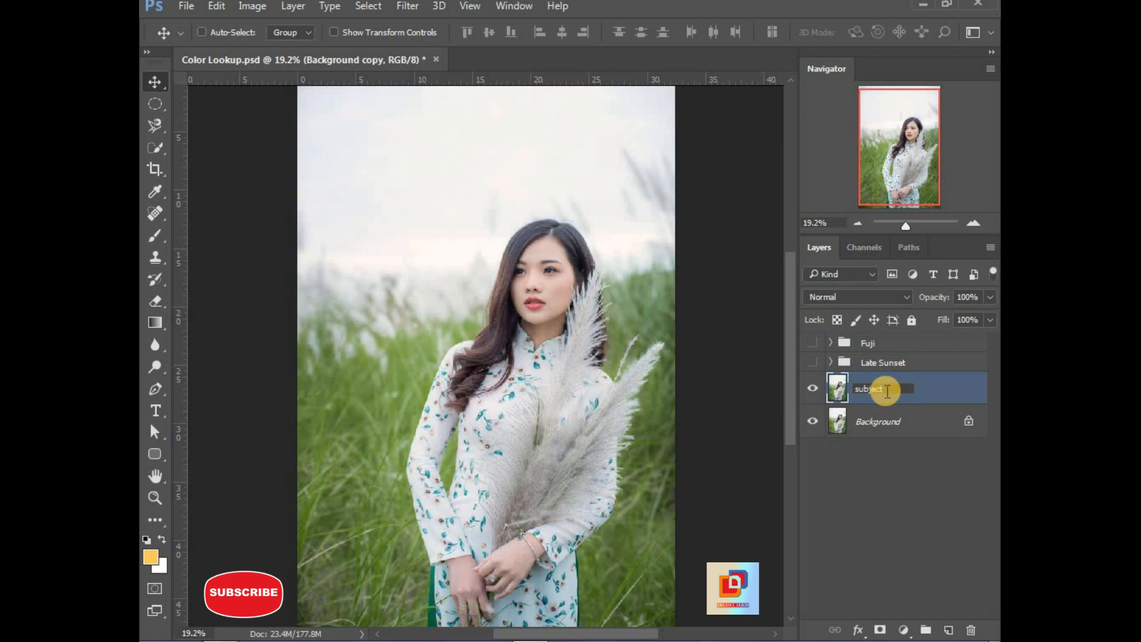
key(Return)
Select the woman and her pampas plumes on the subject layer with the Quick Selection tool.
key(w)
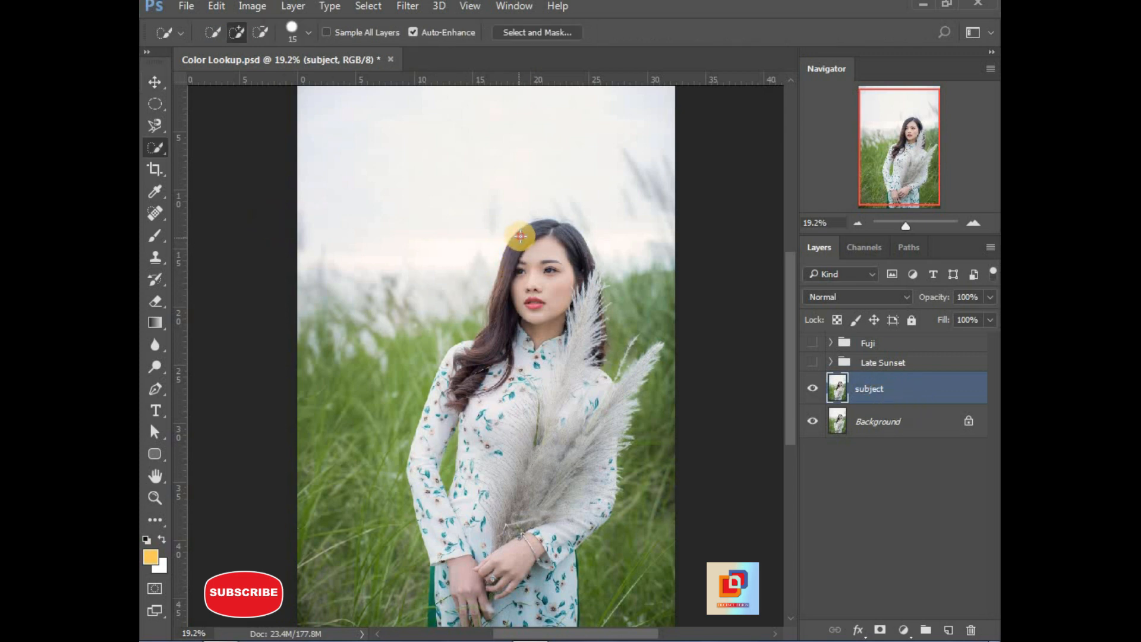
mouse_move(523, 234)
mouse_down()
mouse_move(576, 388)
mouse_move(556, 547)
mouse_move(438, 592)
mouse_up()
scroll(605, 358, up, 6)
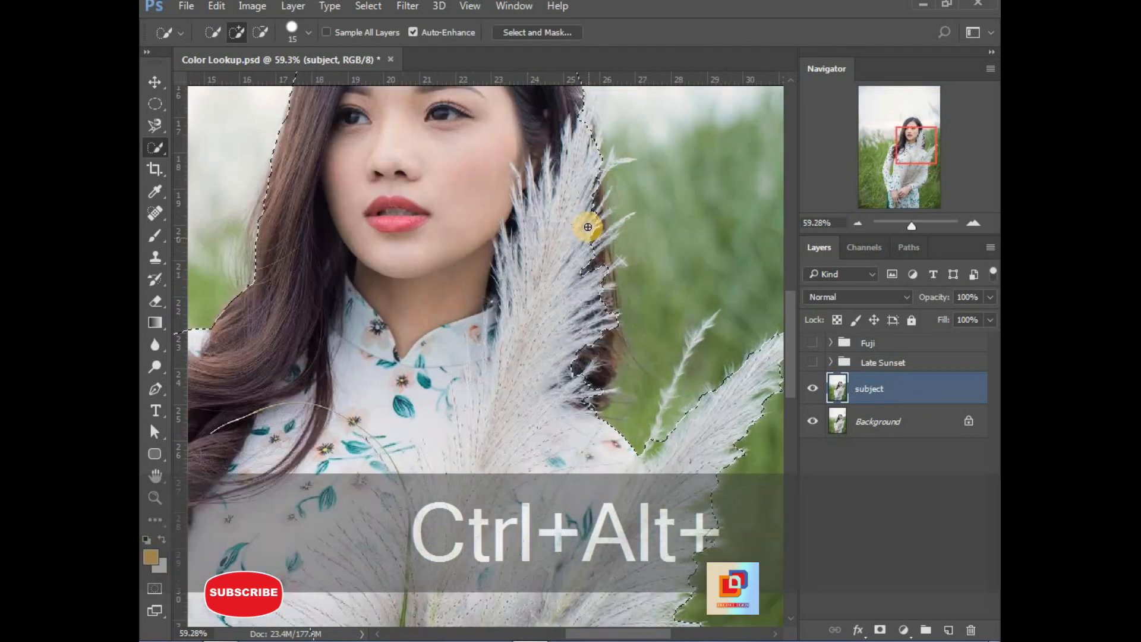
drag(606, 458, 518, 267)
scroll(542, 416, down, 2)
drag(380, 505, 428, 186)
scroll(528, 393, up, 3)
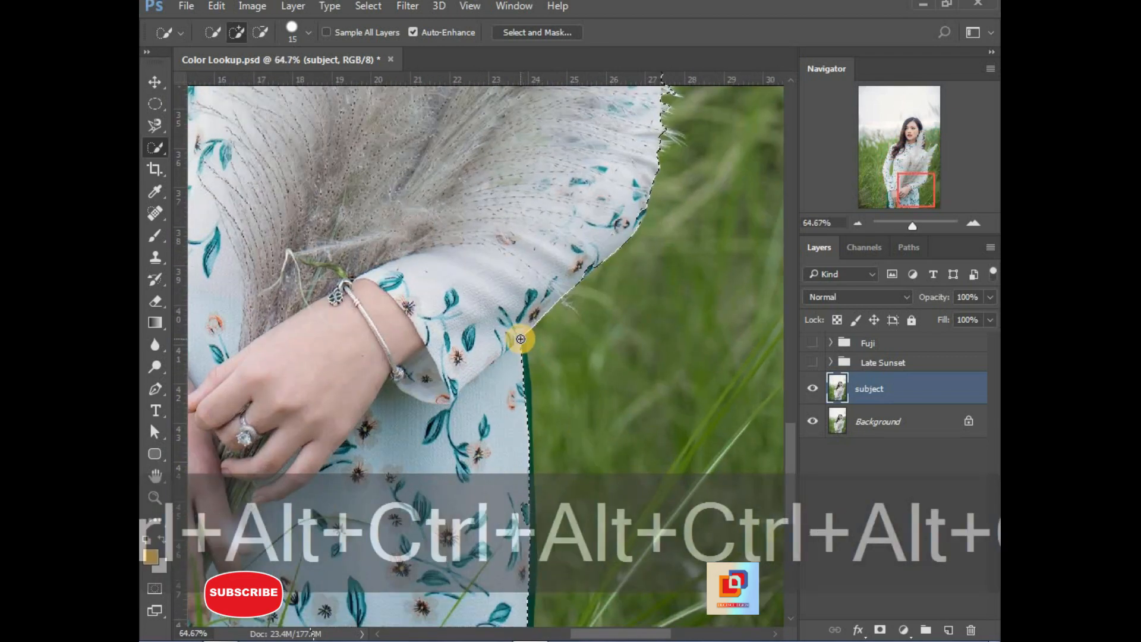
drag(525, 379, 527, 616)
scroll(359, 309, down, 4)
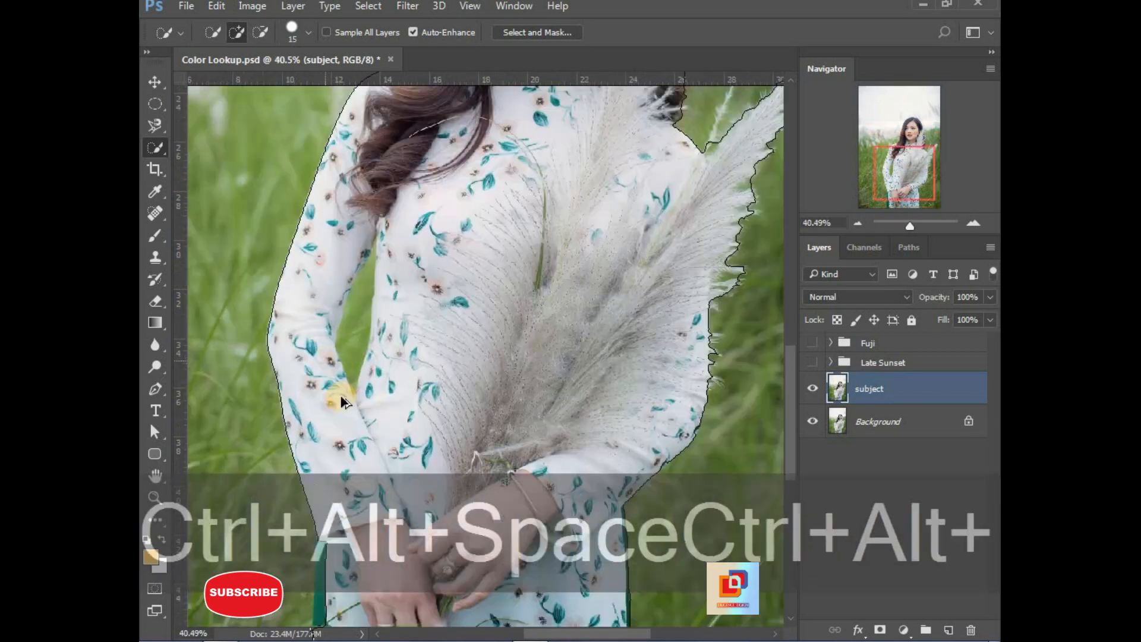
Subtract the grass gap between her bent arm and waist from the selection.
scroll(341, 394, up, 2)
drag(357, 358, 371, 275)
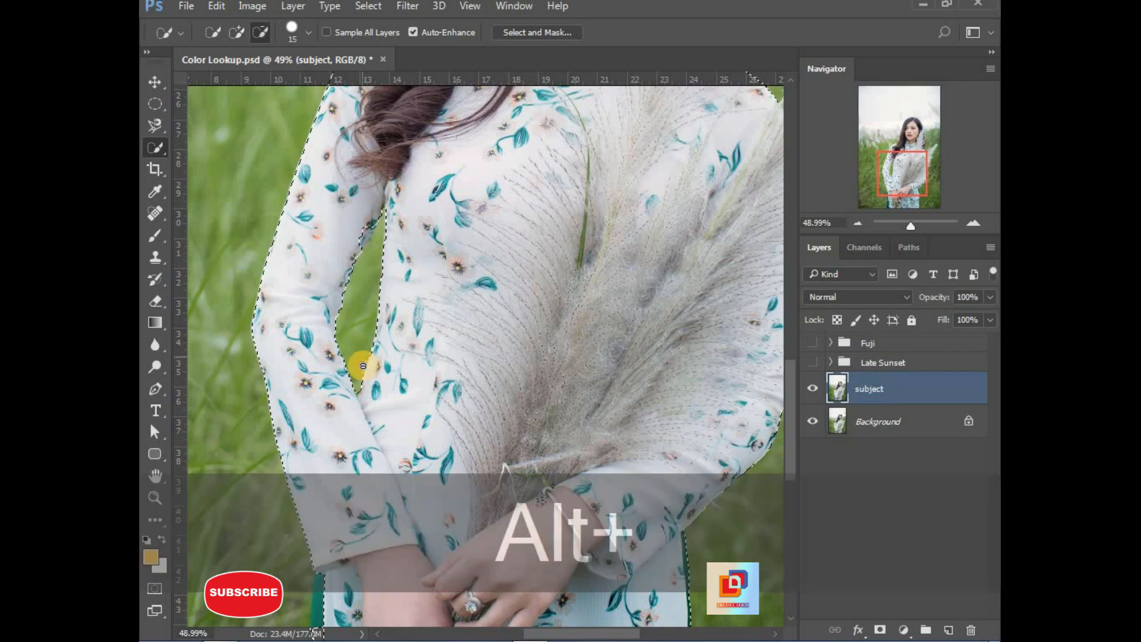
scroll(387, 228, up, 4)
scroll(545, 334, down, 6)
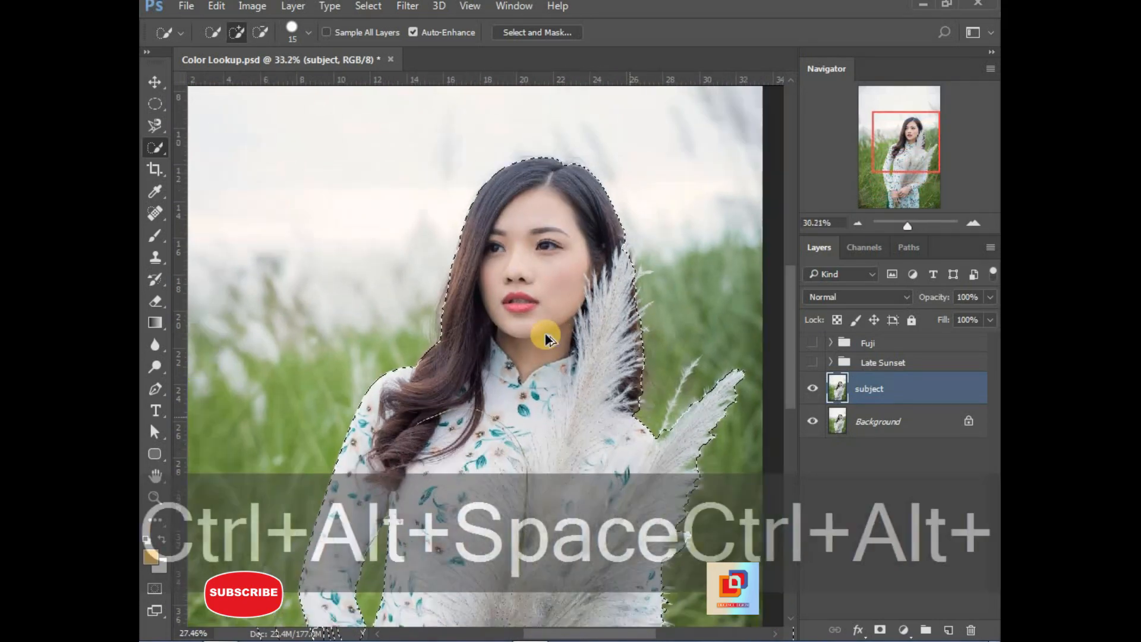
scroll(544, 334, down, 1)
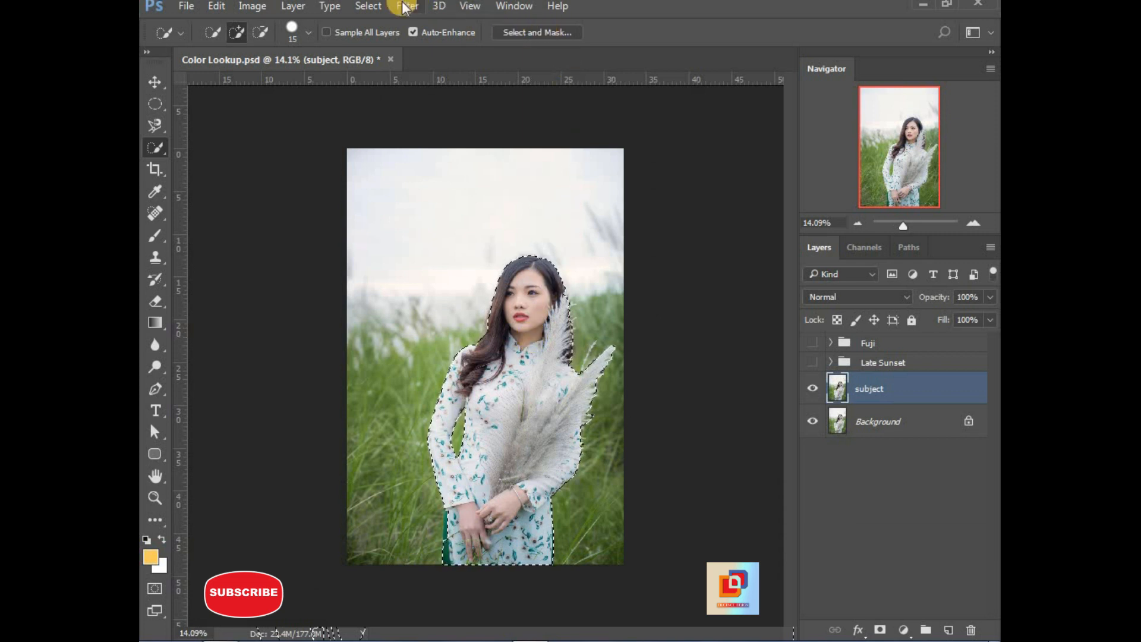
click(369, 7)
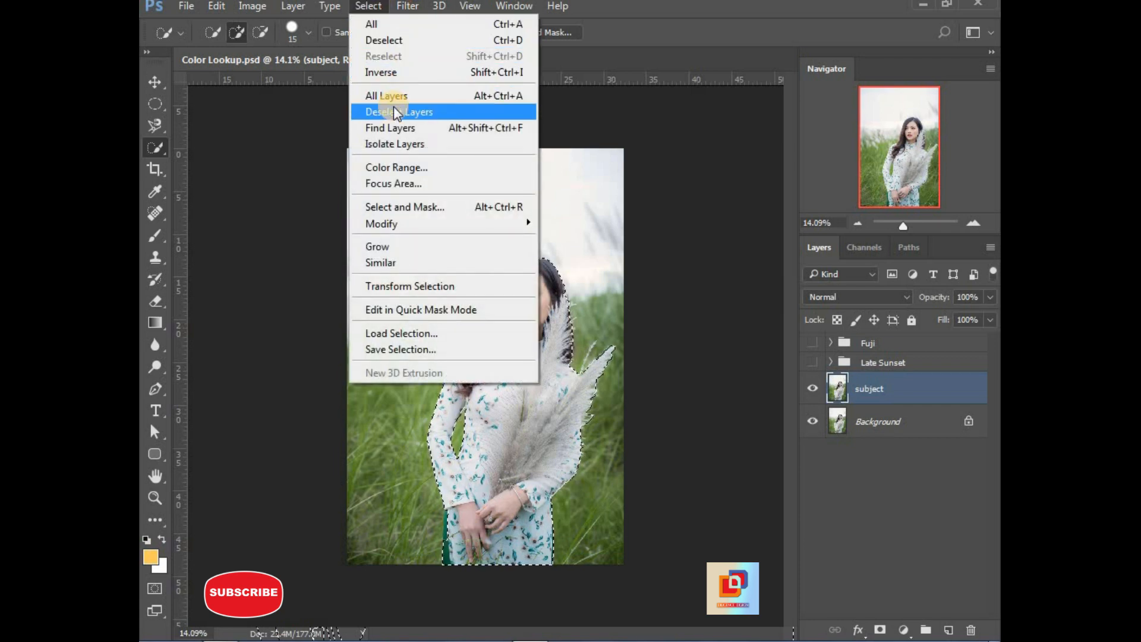
shift+click(409, 207)
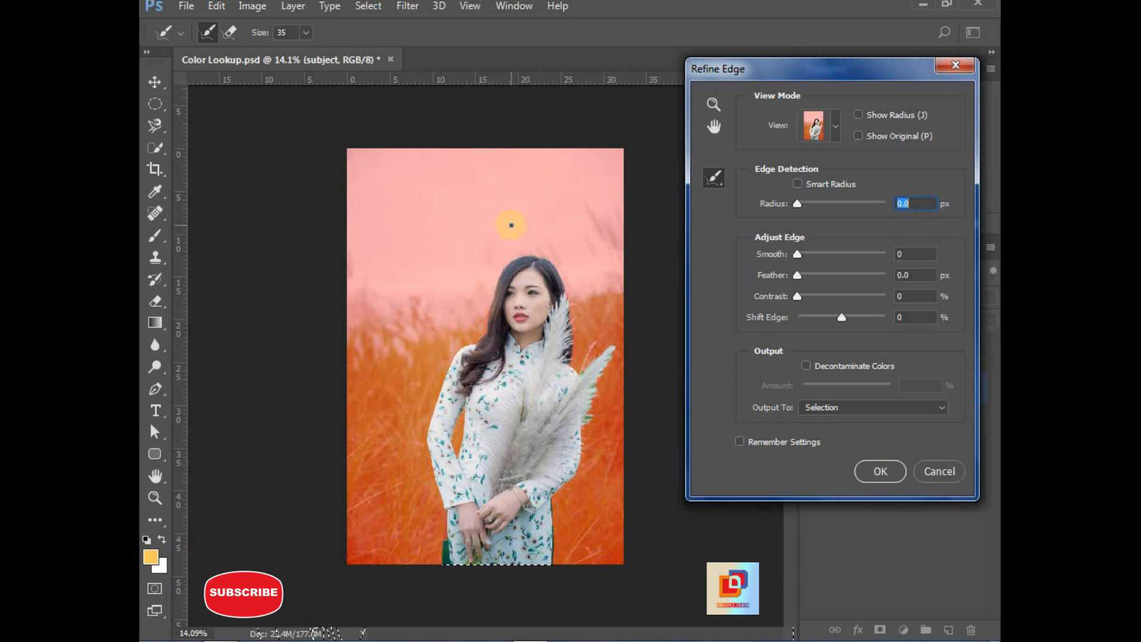
click(967, 66)
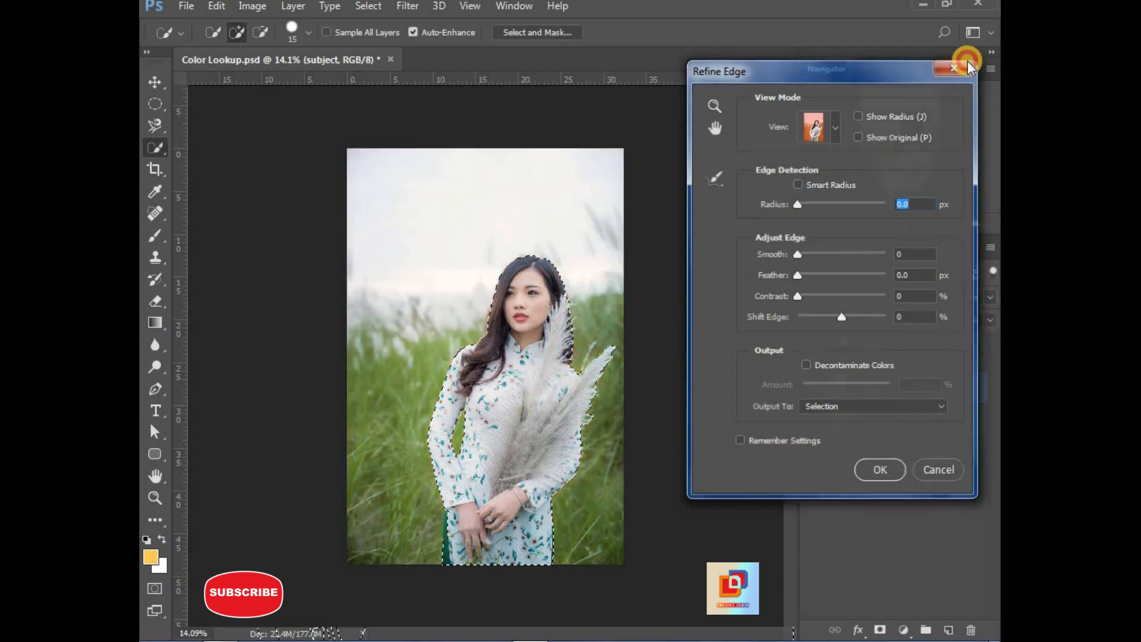
Open the selection in Select and Mask and set the view mode to Overlay.
click(569, 35)
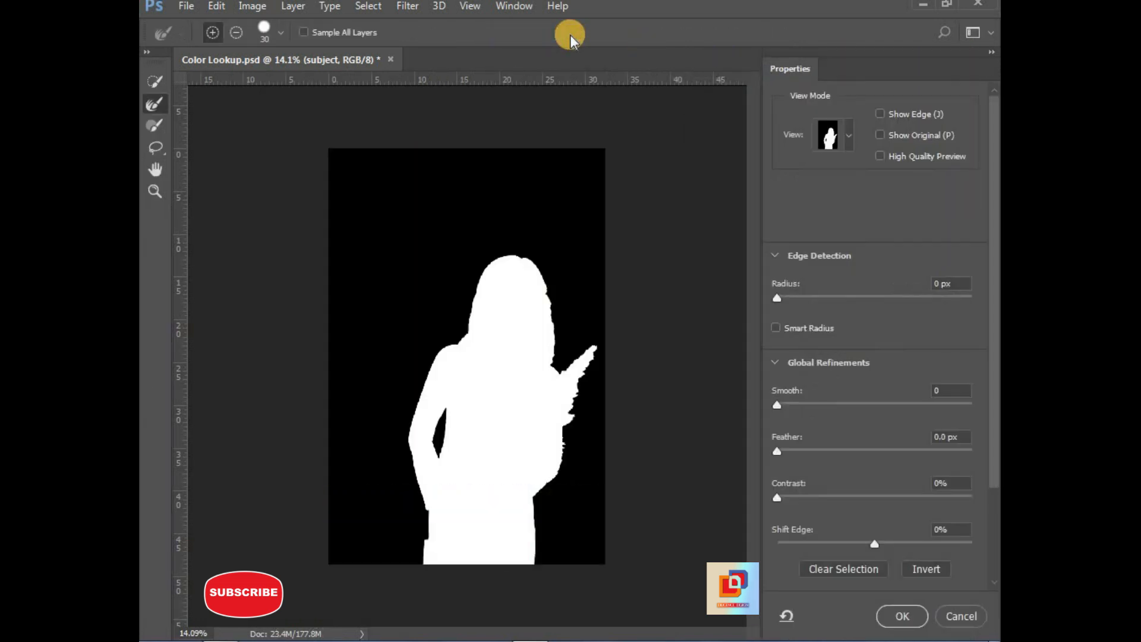
click(854, 141)
click(817, 238)
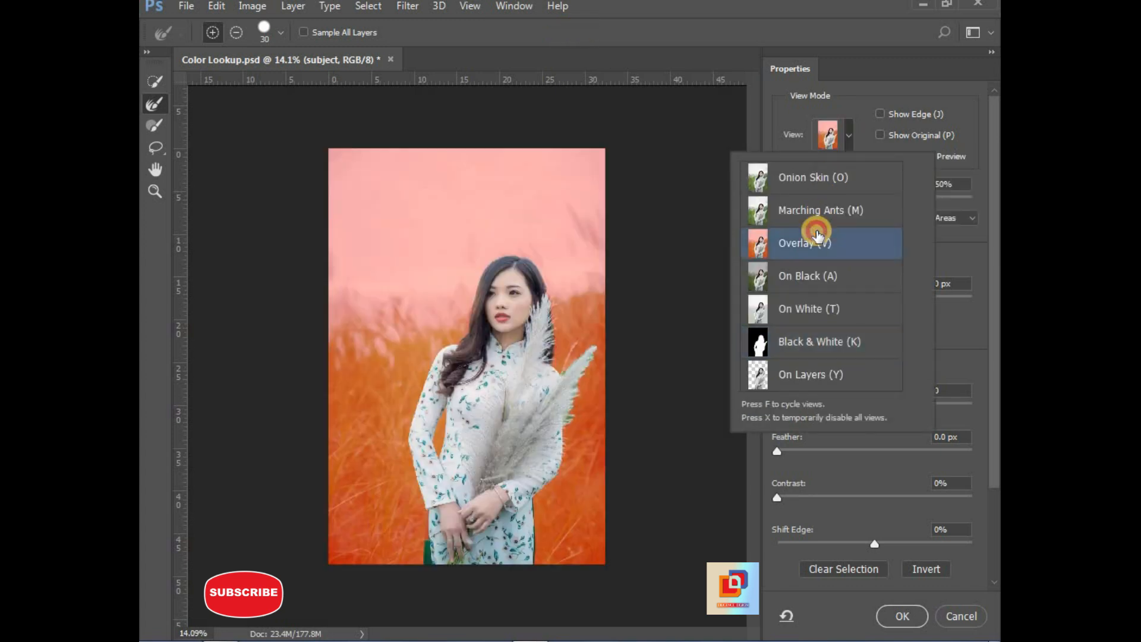
click(848, 139)
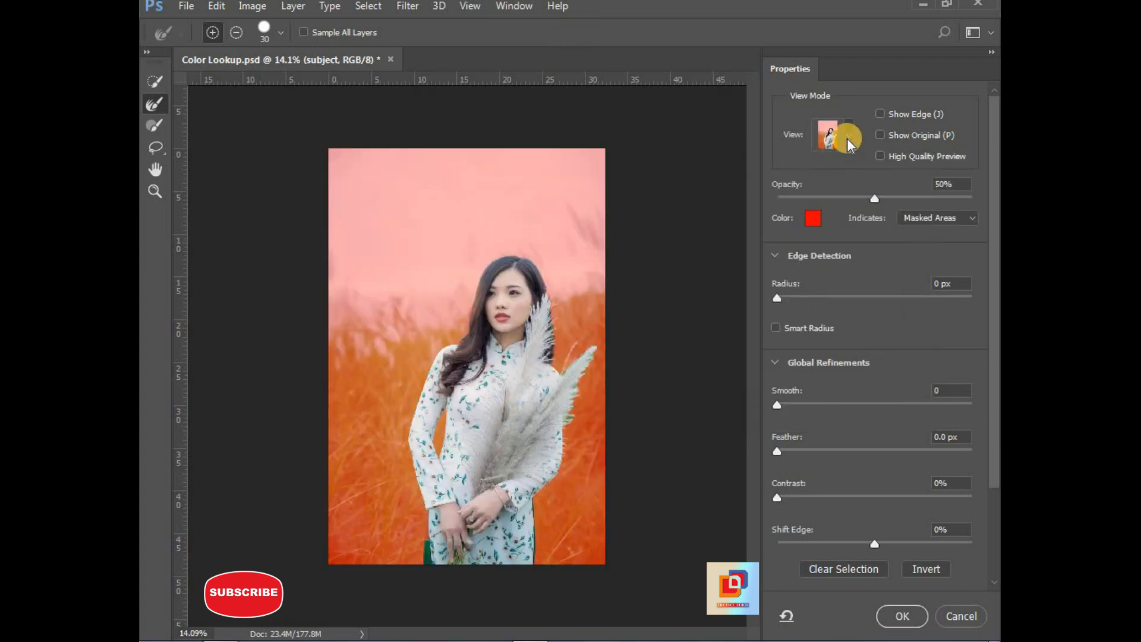
Refine the selection edges along both feathery plumes with the Refine Edge Brush.
scroll(456, 348, up, 3)
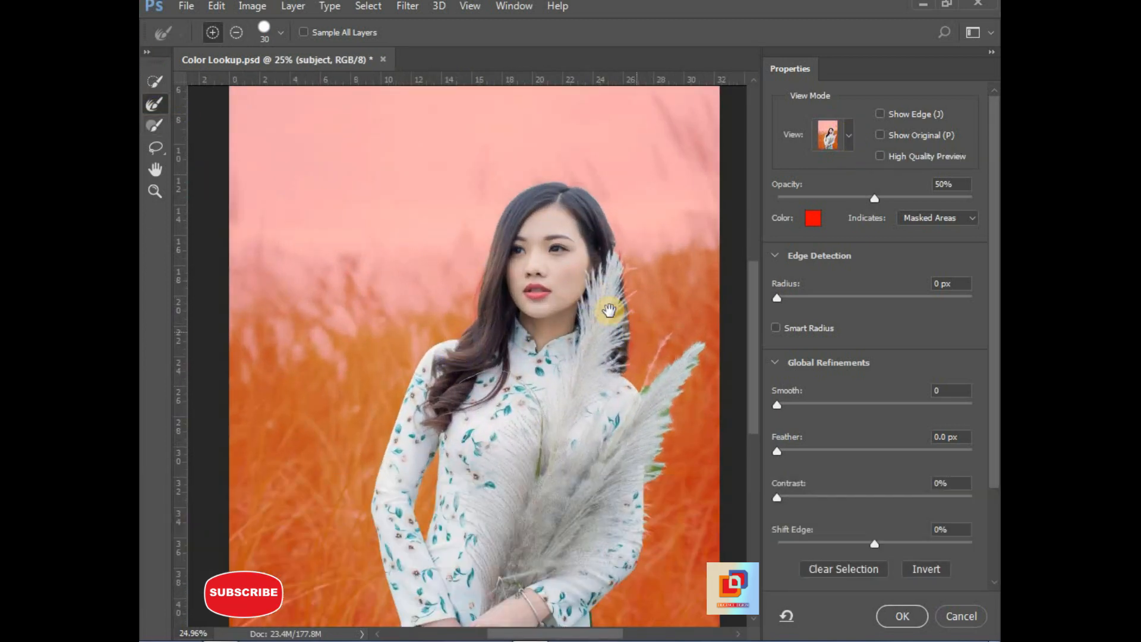
drag(609, 310, 531, 208)
scroll(551, 294, up, 5)
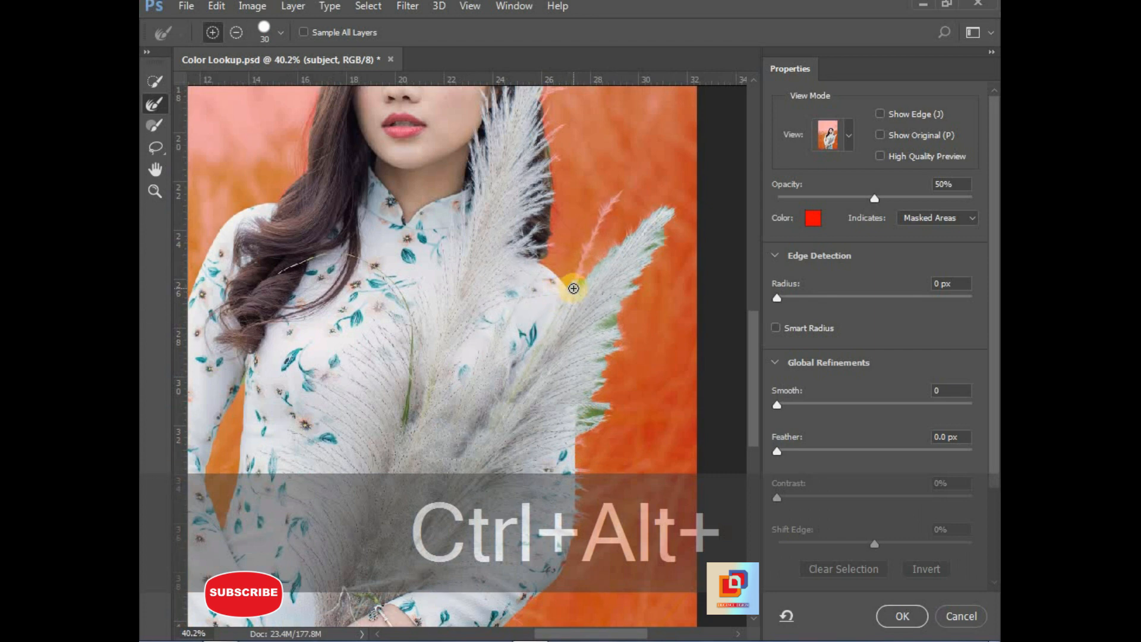
scroll(607, 301, up, 3)
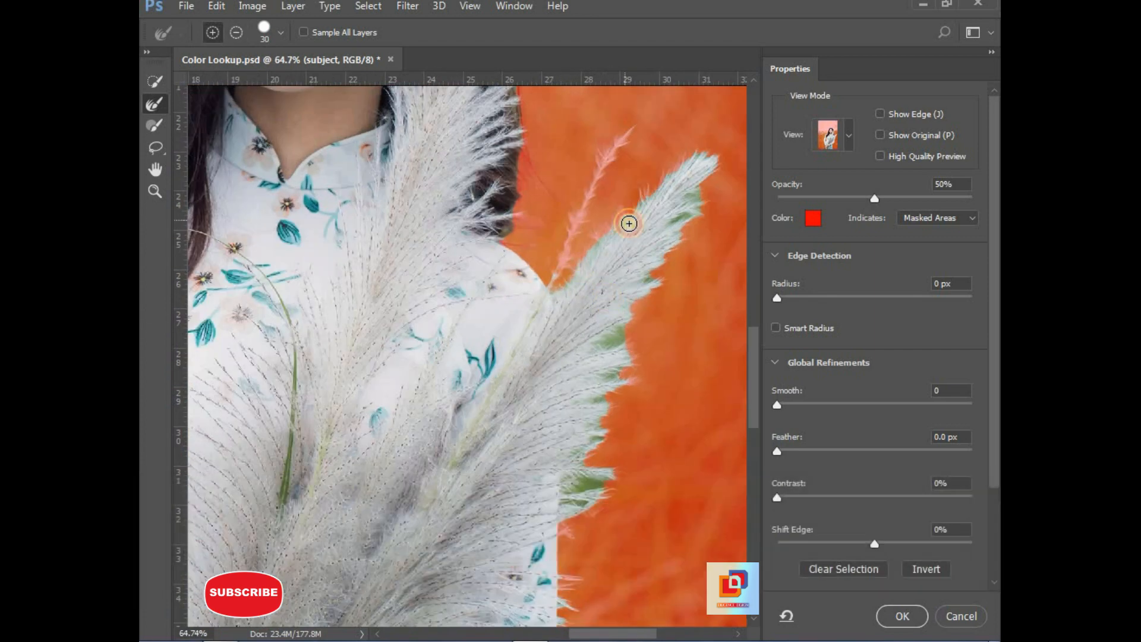
scroll(628, 214, up, 2)
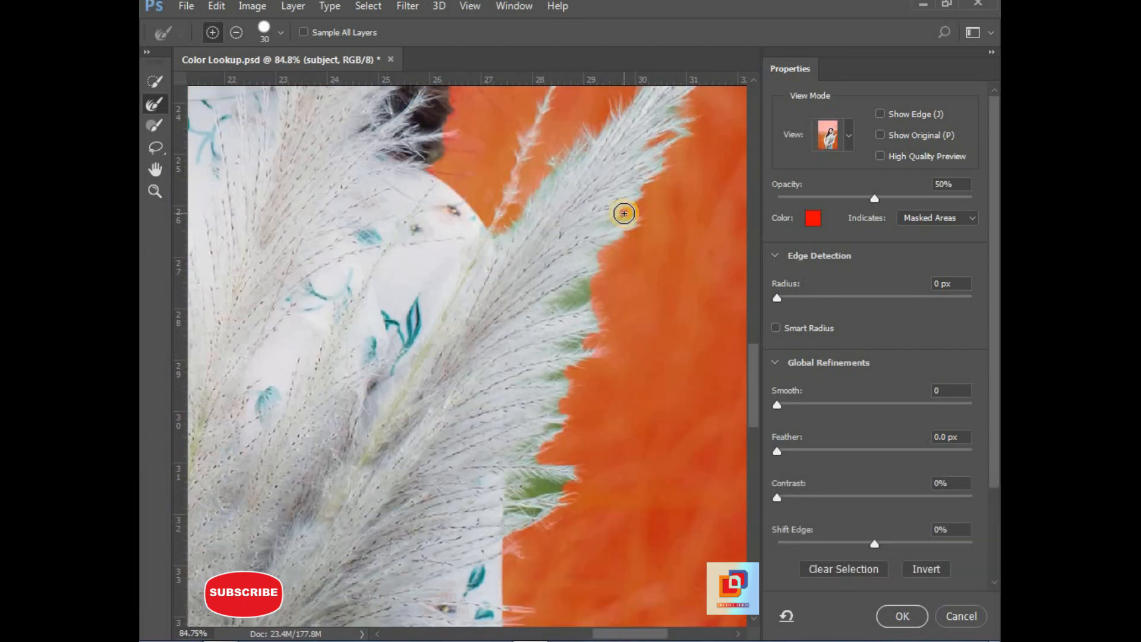
scroll(675, 276, up, 5)
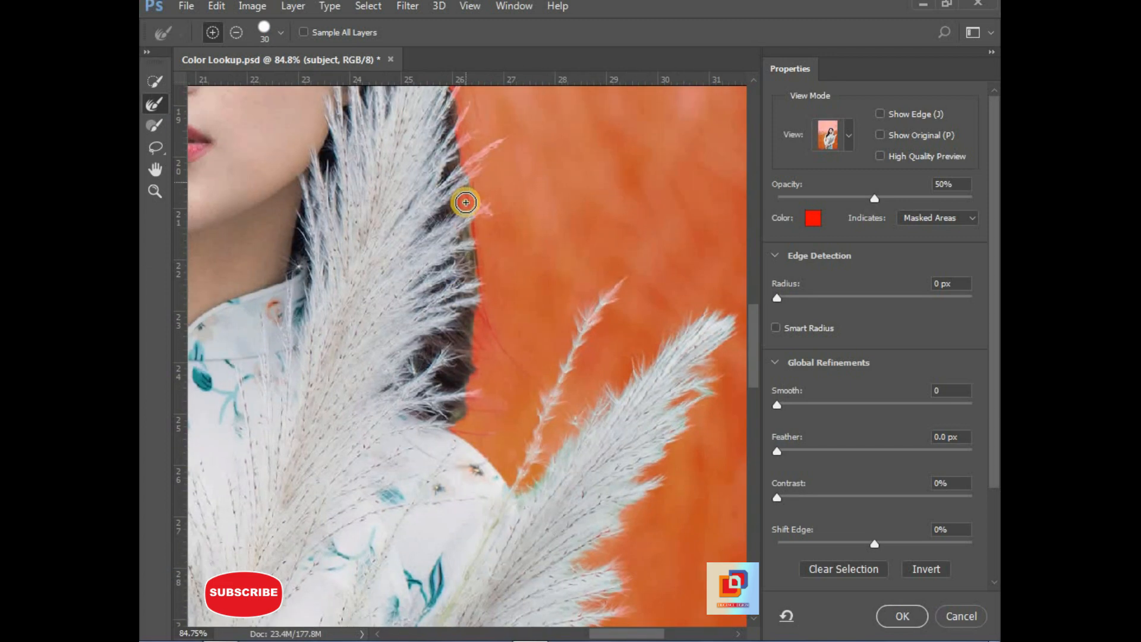
Refine the outline of the hair around her head and shoulder with the Refine Edge Brush.
scroll(464, 205, up, 5)
scroll(455, 204, left, 5)
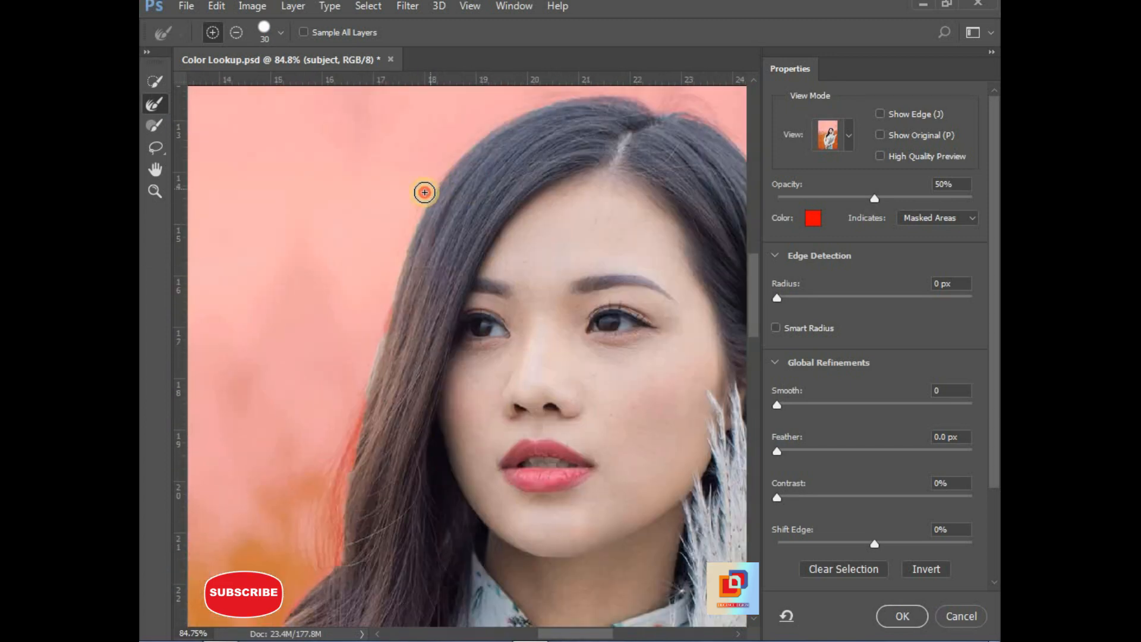
drag(425, 193, 356, 411)
mouse_move(379, 434)
mouse_down()
mouse_move(462, 252)
mouse_move(402, 383)
mouse_up()
drag(350, 570, 461, 166)
Refine the edge of the narrow gap between arm and waist using a brush size of 9.
scroll(398, 462, up, 5)
key(bracketleft)
key(bracketleft)
key(bracketleft)
key(bracketleft)
key(bracketleft)
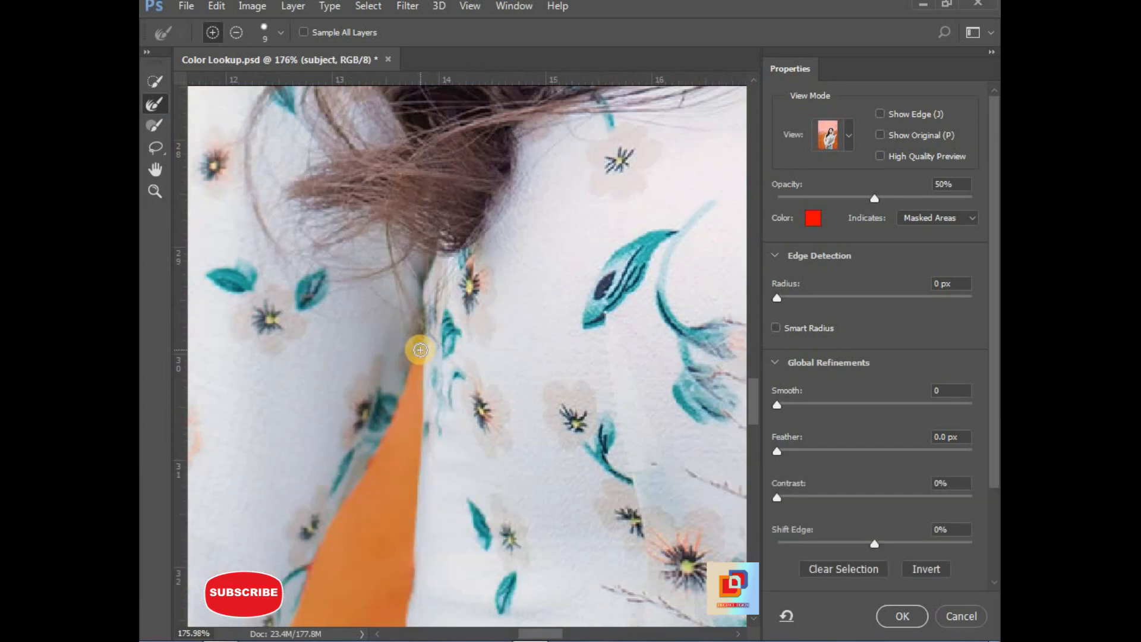
scroll(420, 350, down, 5)
Paint the hair and plume edge beside her face back into the selection with a size 35 brush.
scroll(473, 382, up, 10)
scroll(532, 374, up, 3)
key(b)
key(bracketright)
key(bracketright)
key(bracketright)
key(bracketright)
key(bracketright)
key(bracketright)
drag(528, 292, 571, 419)
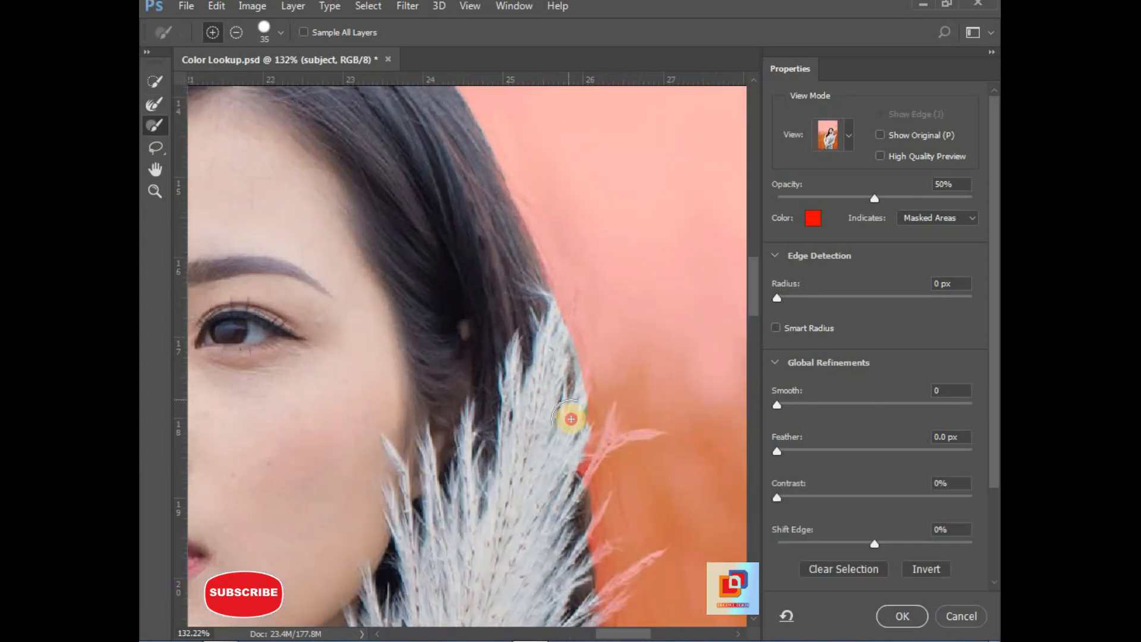
key(r)
key(ctrl+0)
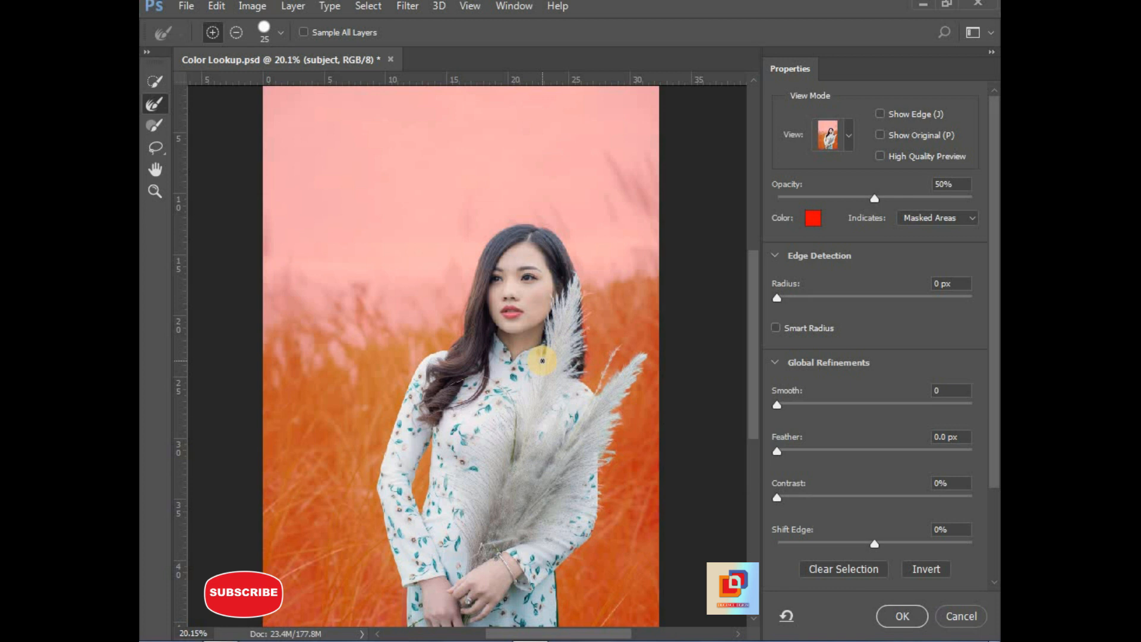
Enable Smart Radius with a 2 px edge radius and set Shift Edge to -5%.
click(776, 327)
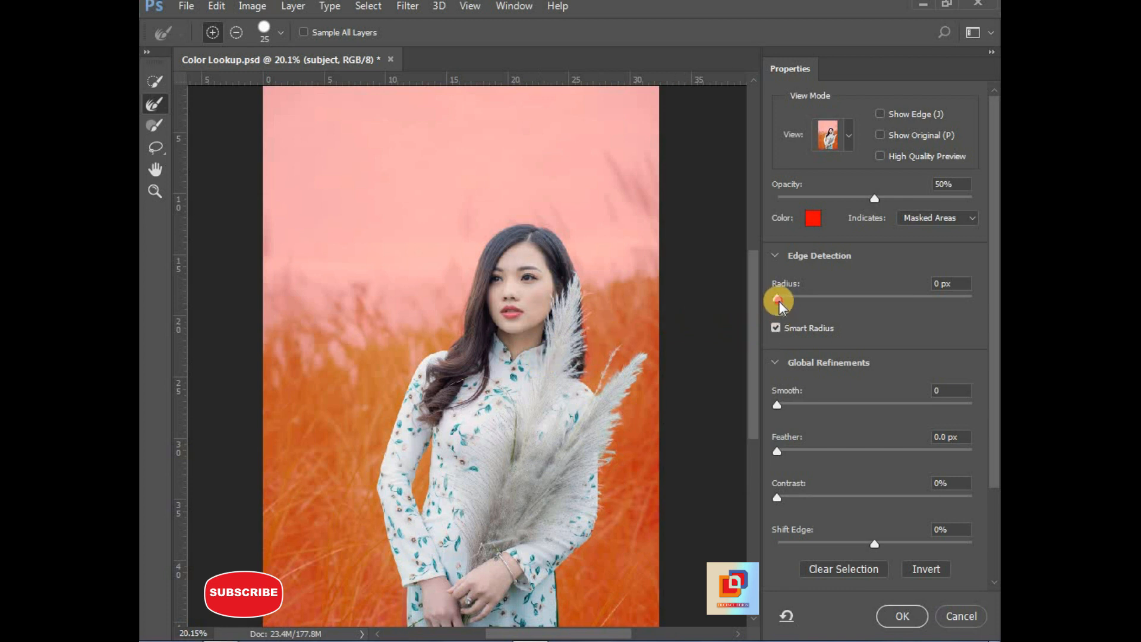
drag(778, 299, 794, 299)
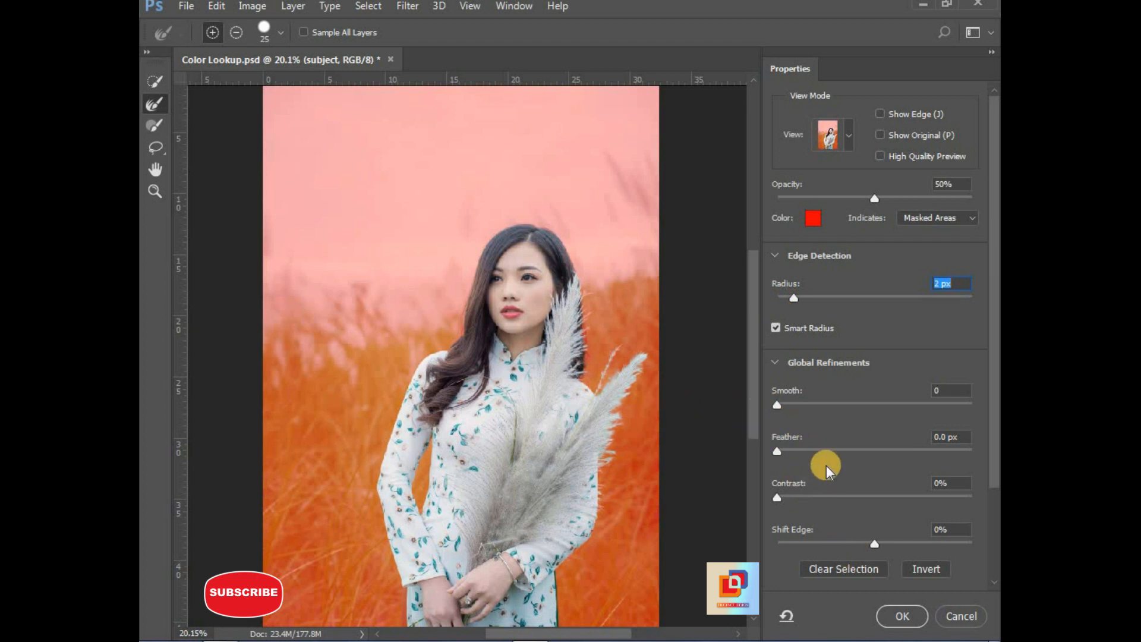
scroll(841, 473, down, 3)
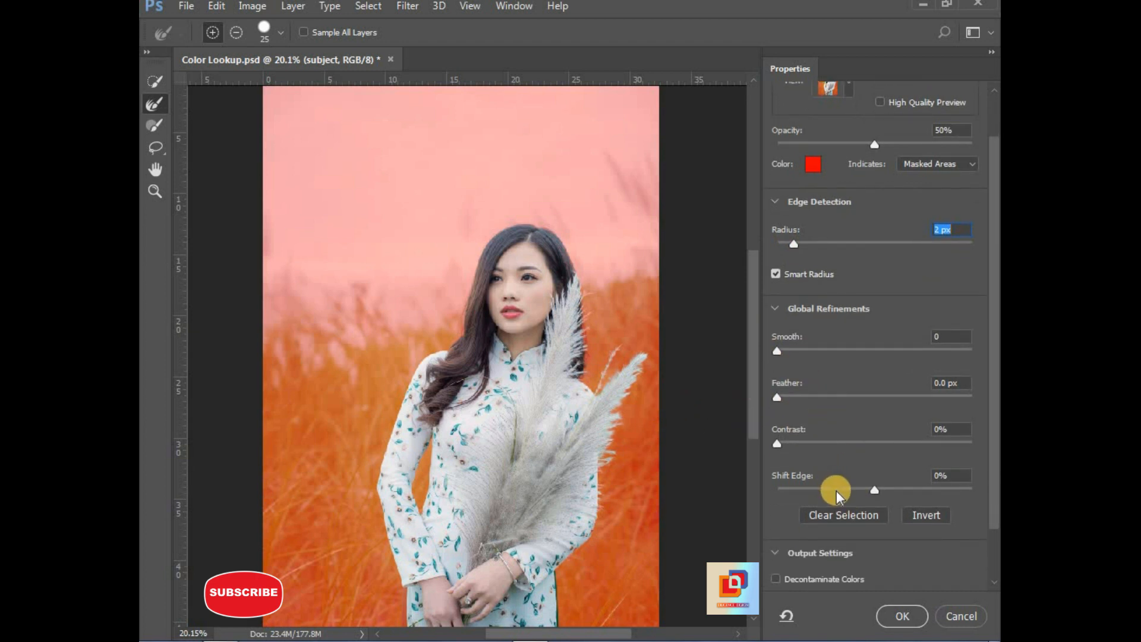
drag(869, 492, 872, 493)
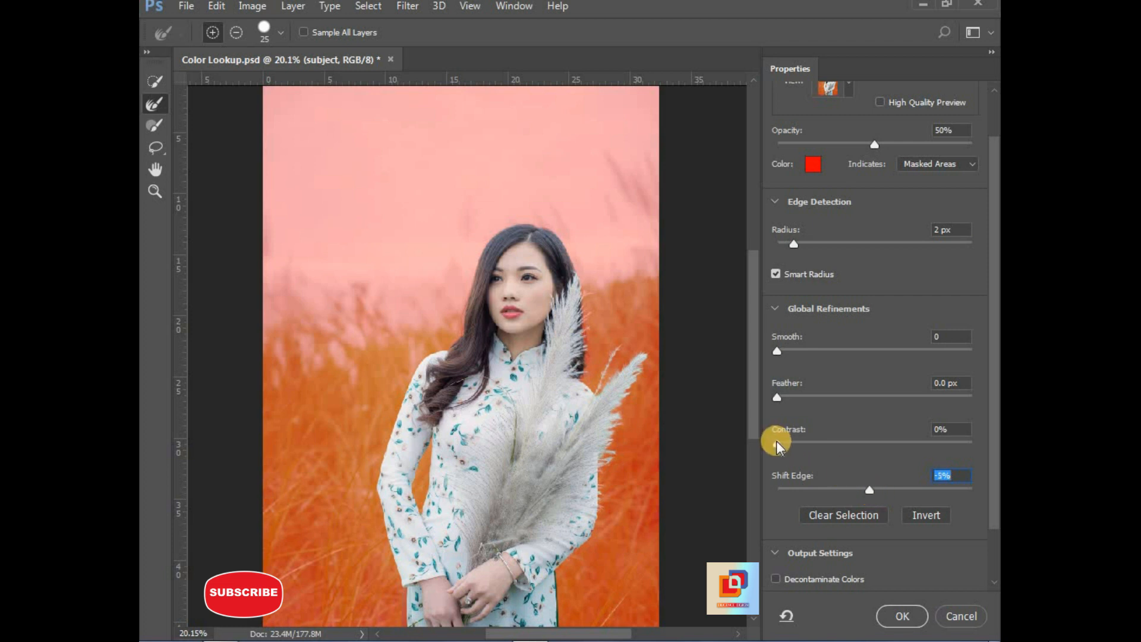
Set the edge Contrast to 5% and output the selection with Decontaminate Colors as a New Layer with Layer Mask.
drag(779, 442, 783, 442)
scroll(990, 474, down, 2)
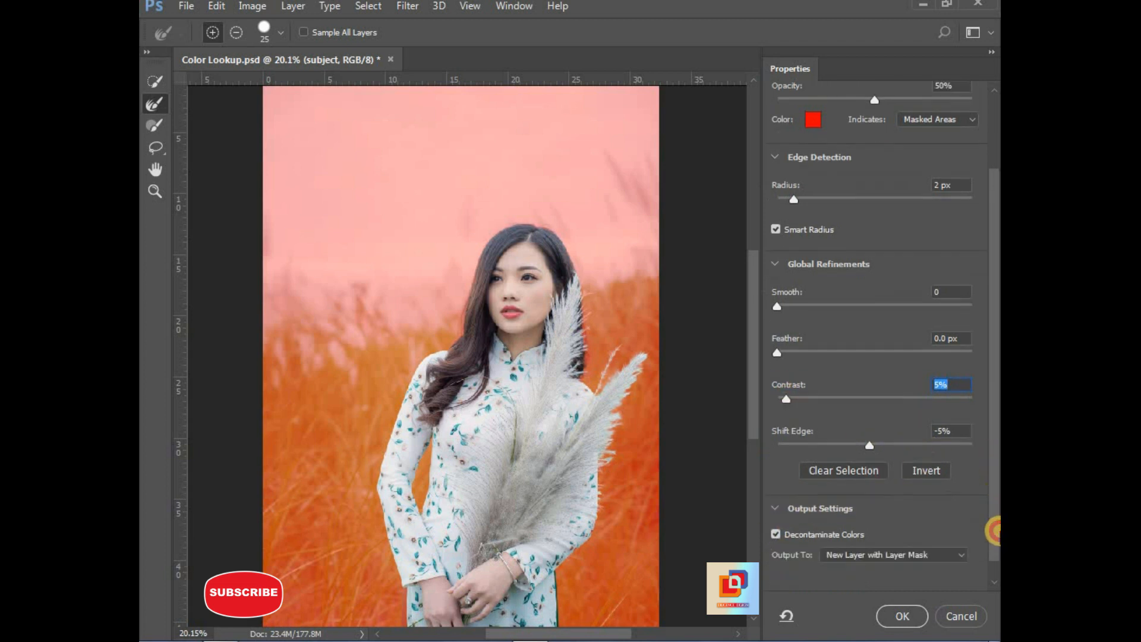
click(886, 540)
click(887, 541)
click(890, 616)
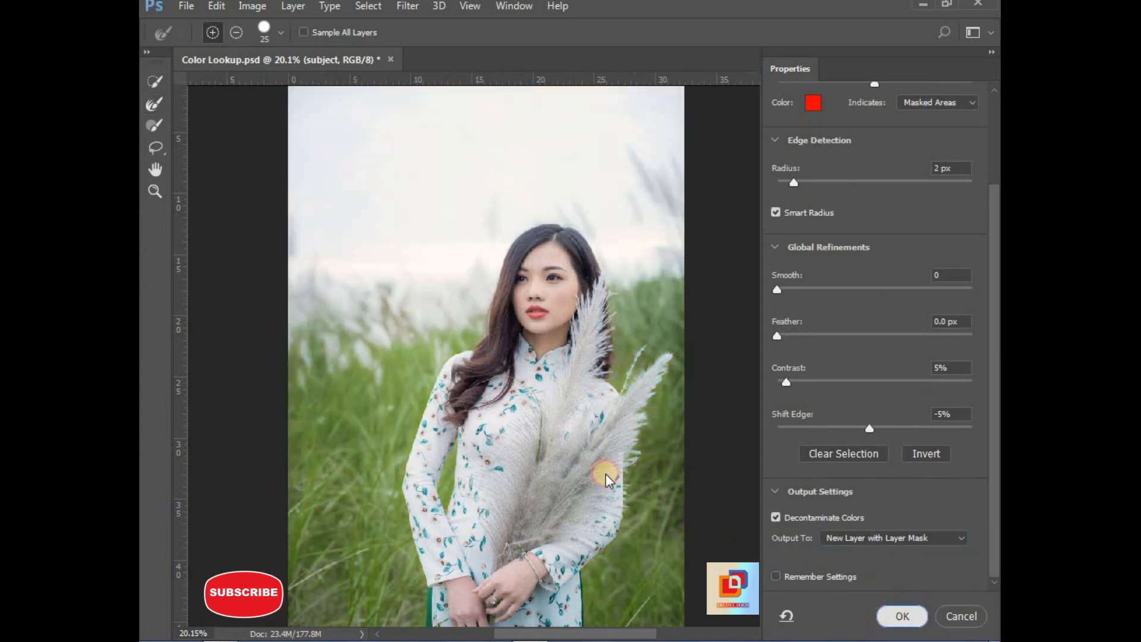
Turn the Background layer's visibility back on and load the subject copy layer's mask as a selection.
click(813, 455)
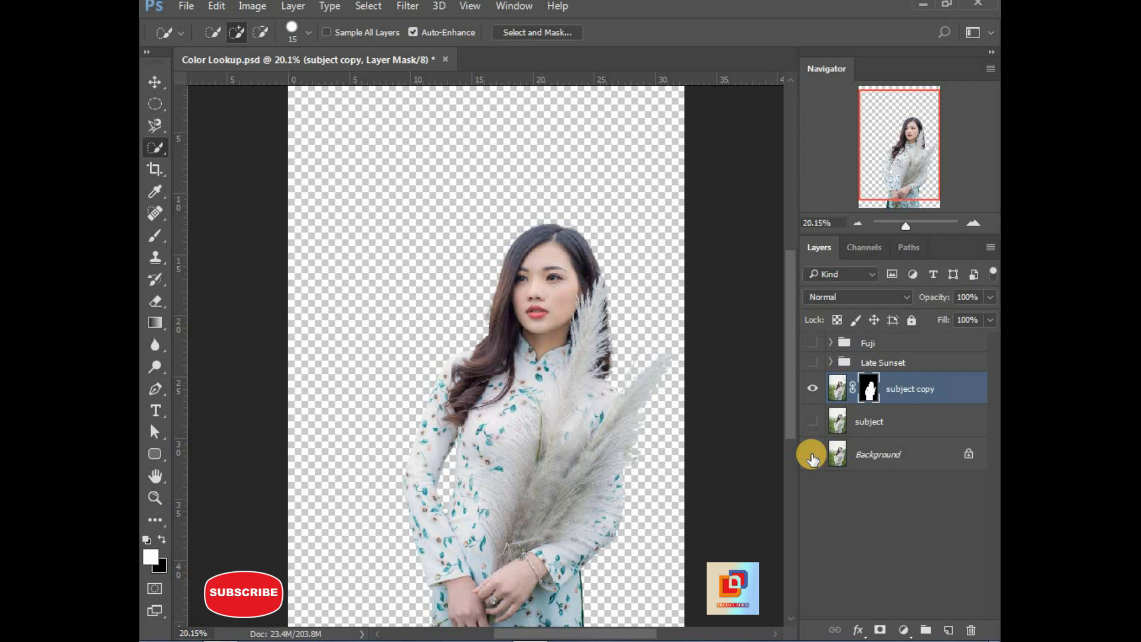
click(812, 454)
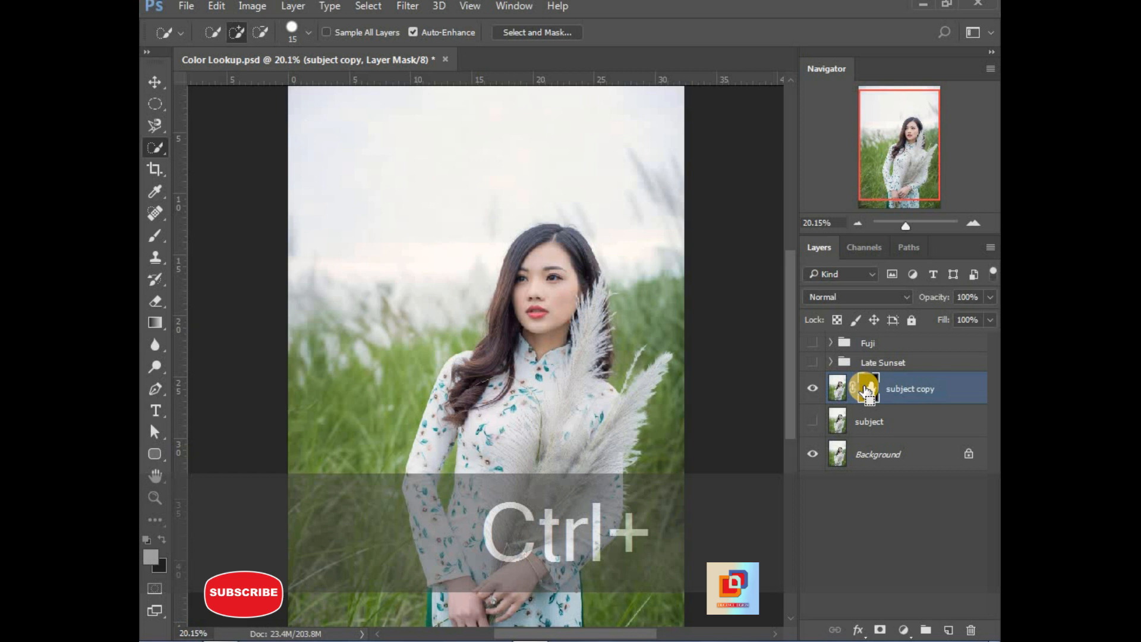
ctrl+click(867, 390)
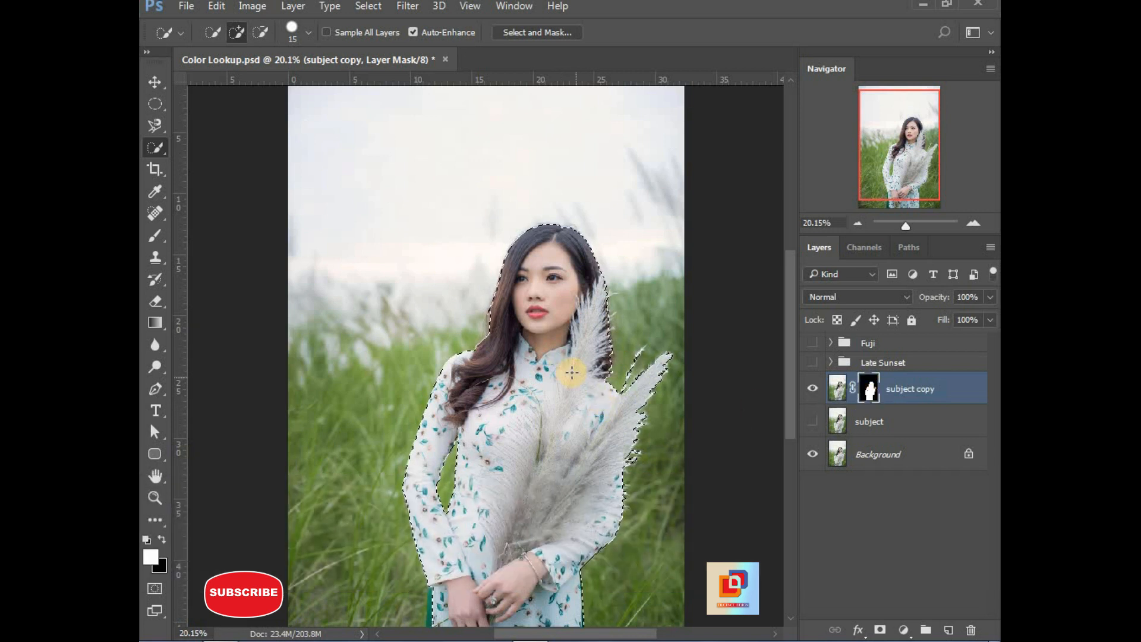
Show the subject layer and fill the selected woman on it using Content-Aware contents at 100% opacity.
click(880, 421)
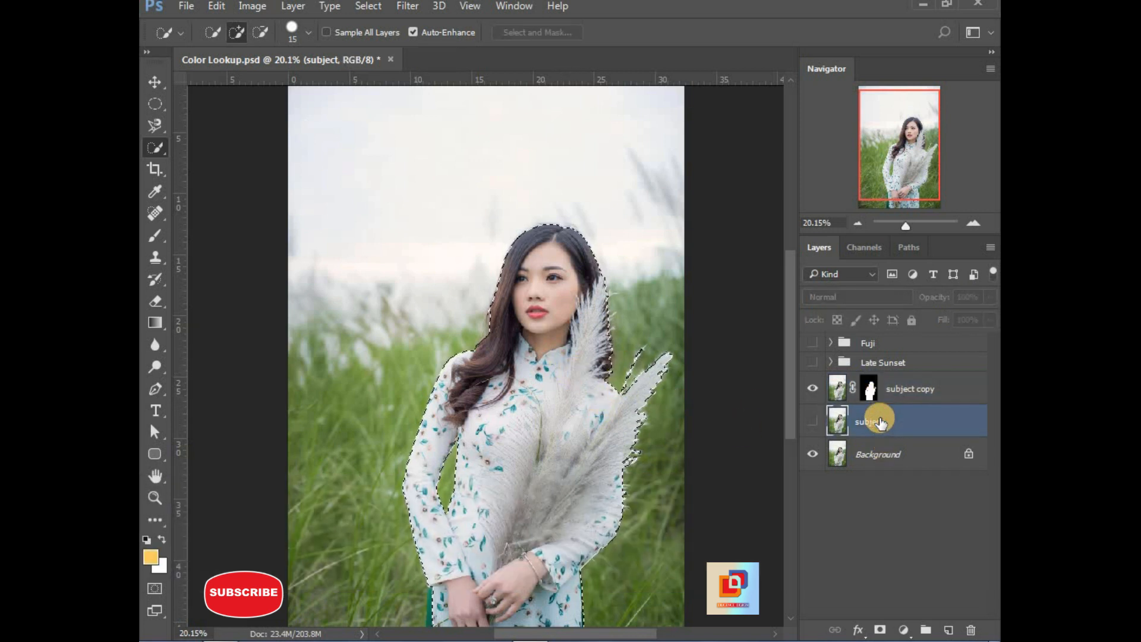
click(812, 421)
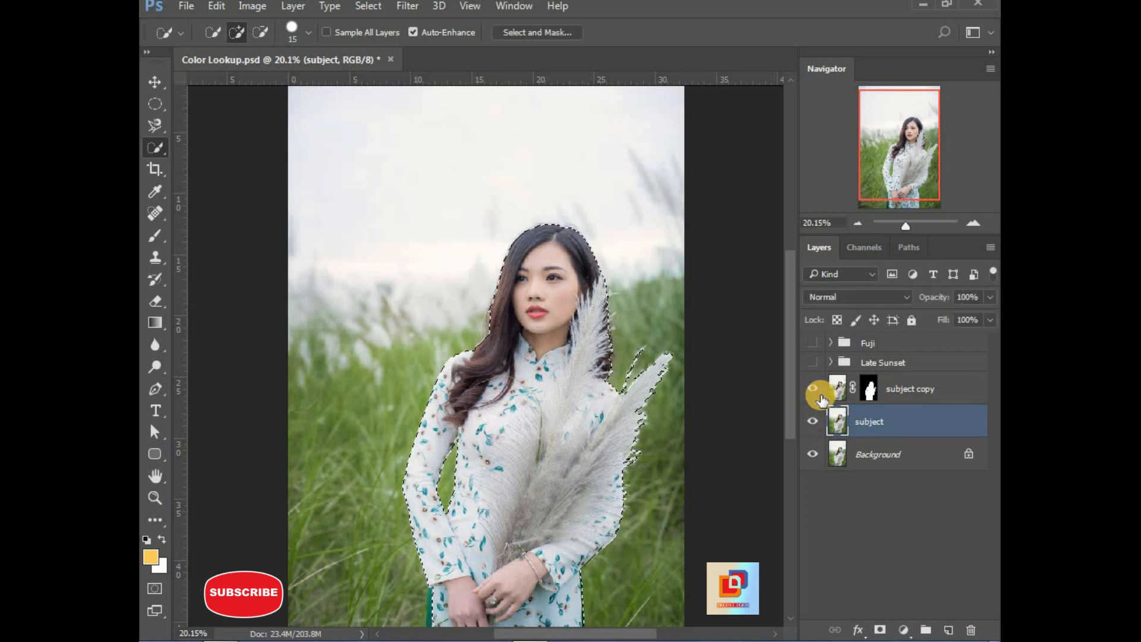
click(216, 7)
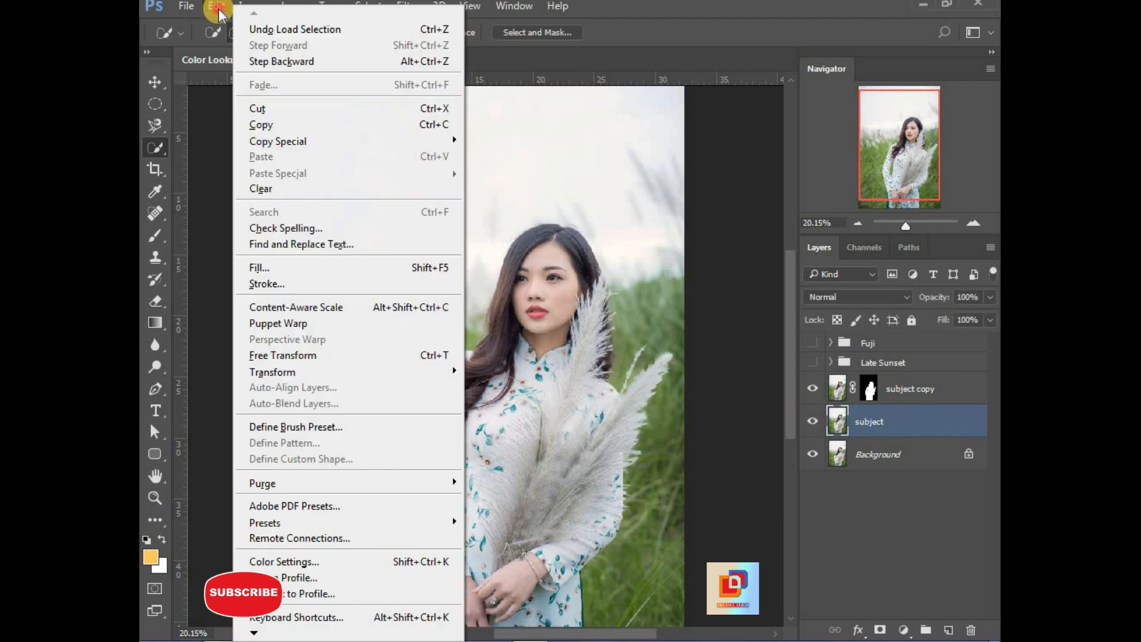
click(259, 268)
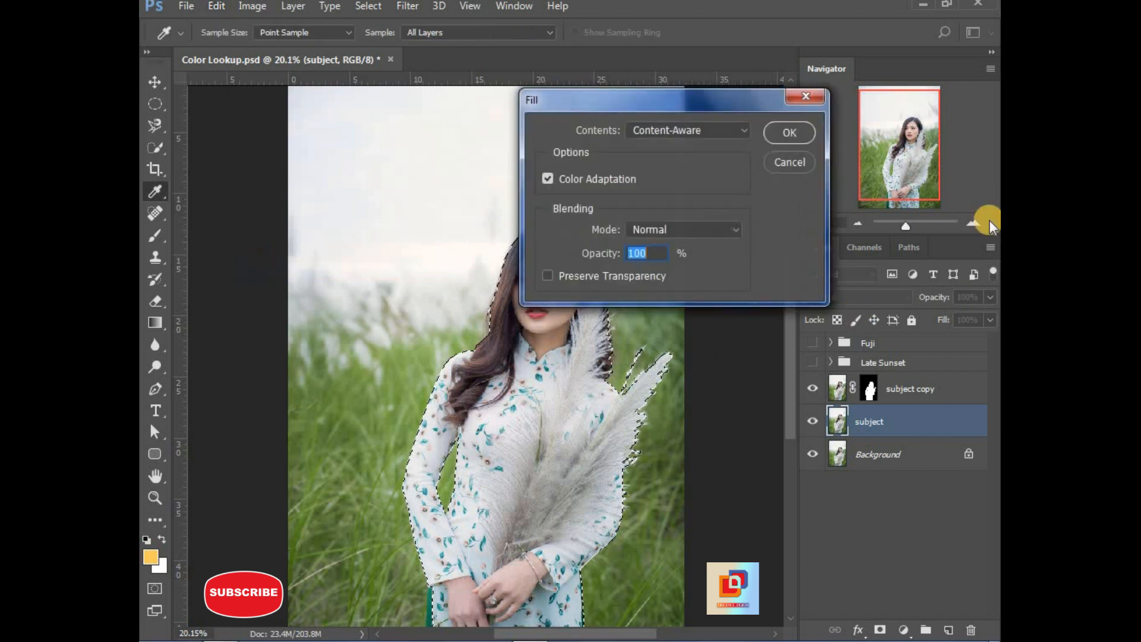
click(679, 124)
click(615, 134)
click(790, 134)
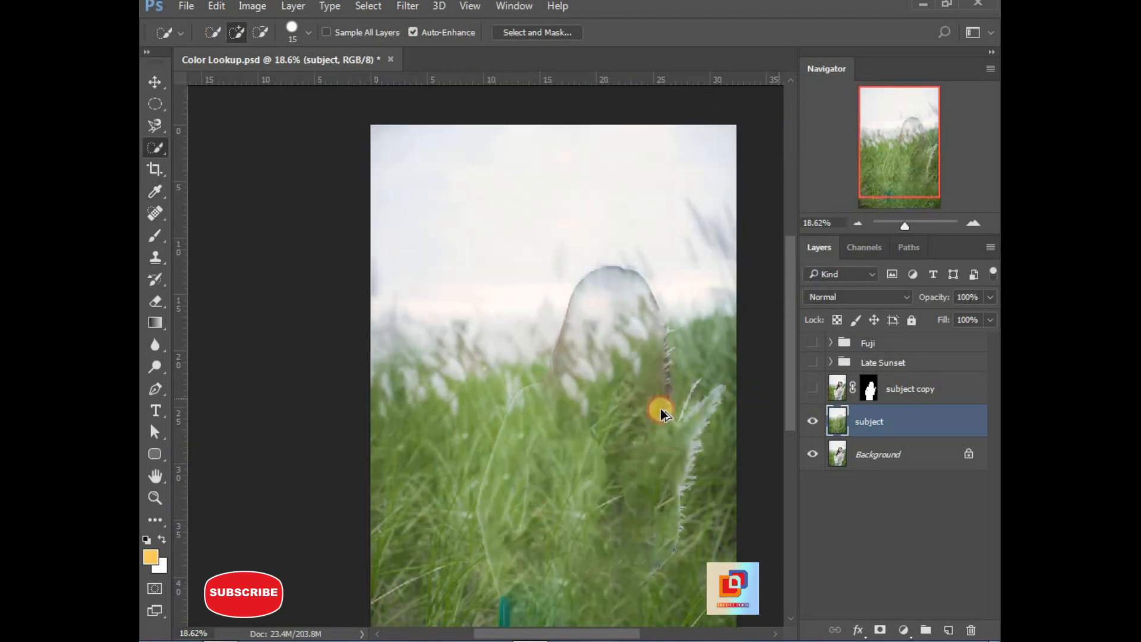
Remove traces of the head outline and plume edge with the Spot Healing Brush, size 125, Content-Aware.
ctrl+click(658, 409)
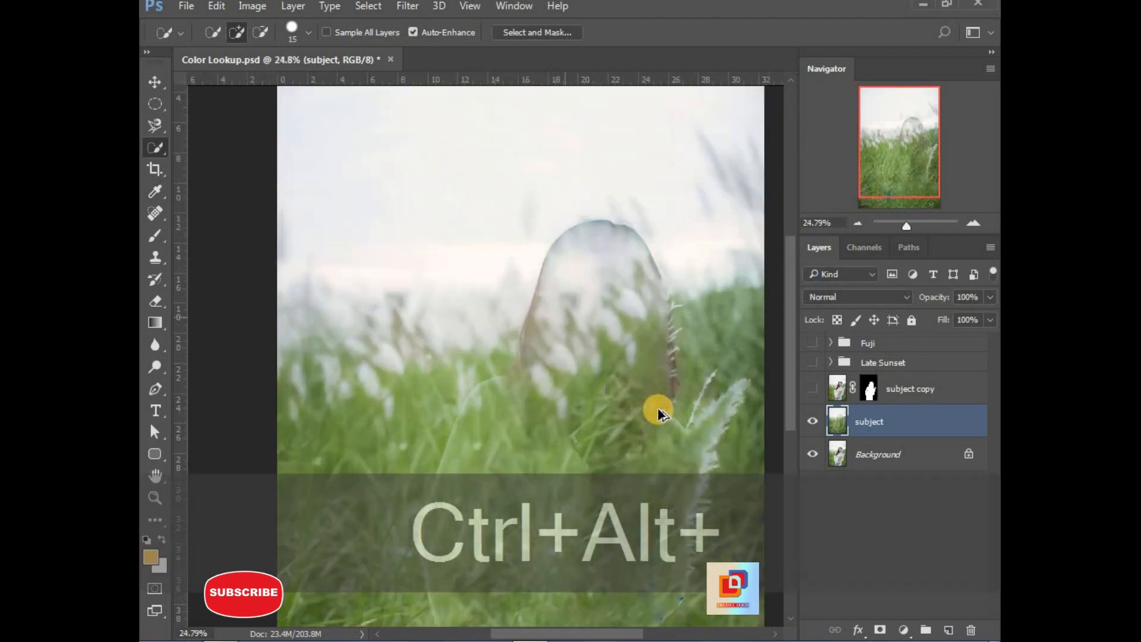
drag(621, 412, 597, 367)
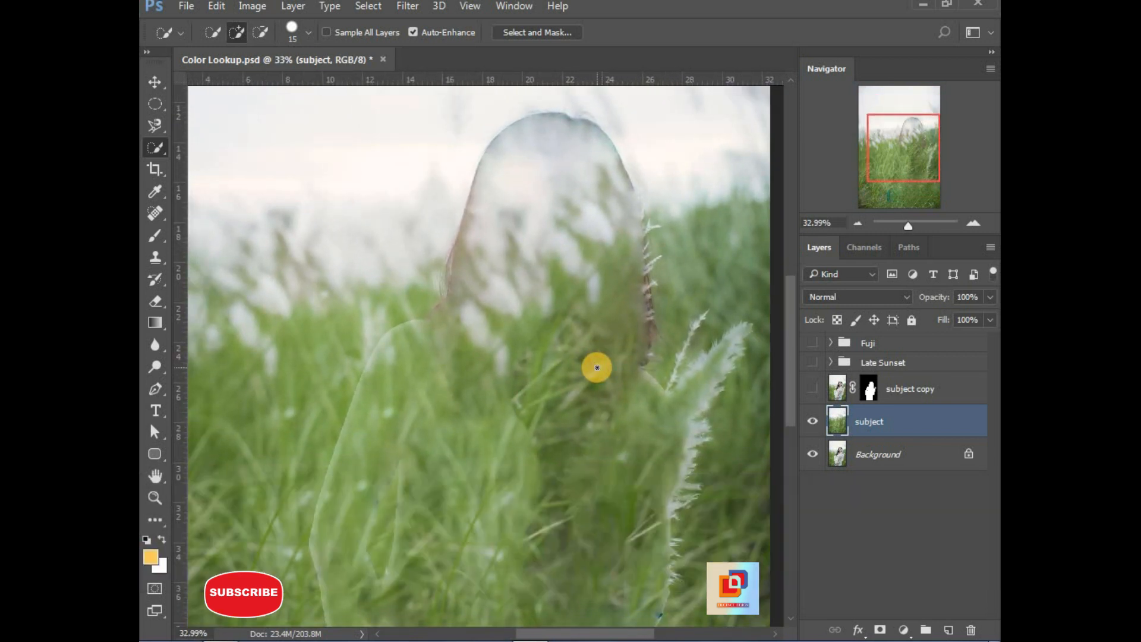
ctrl+alt+click(597, 367)
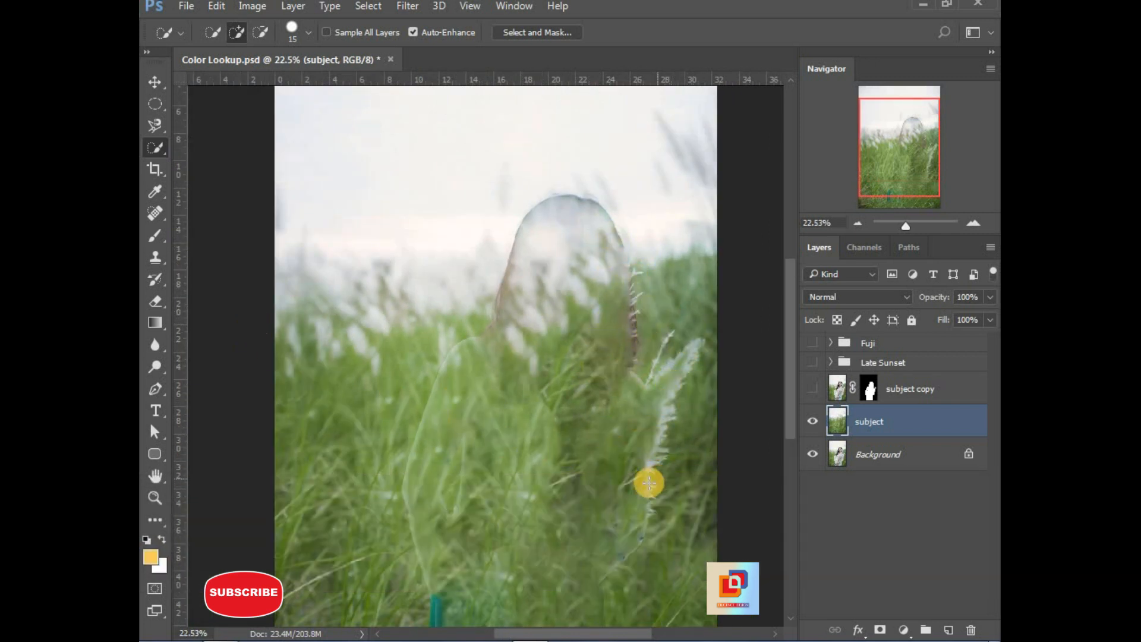
right_click(152, 209)
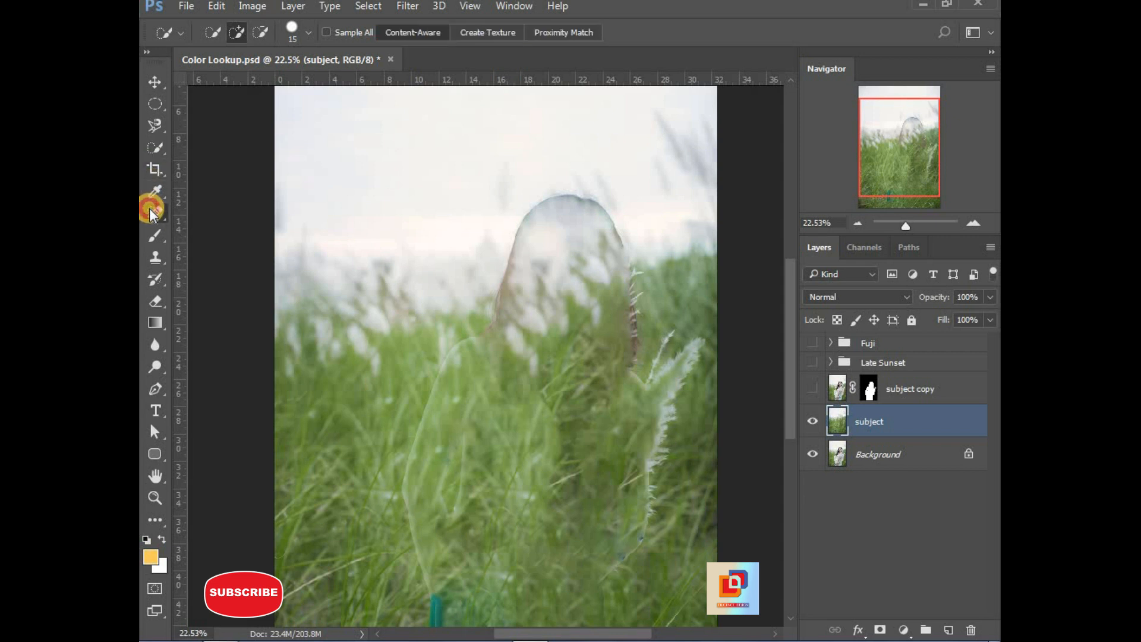
click(192, 218)
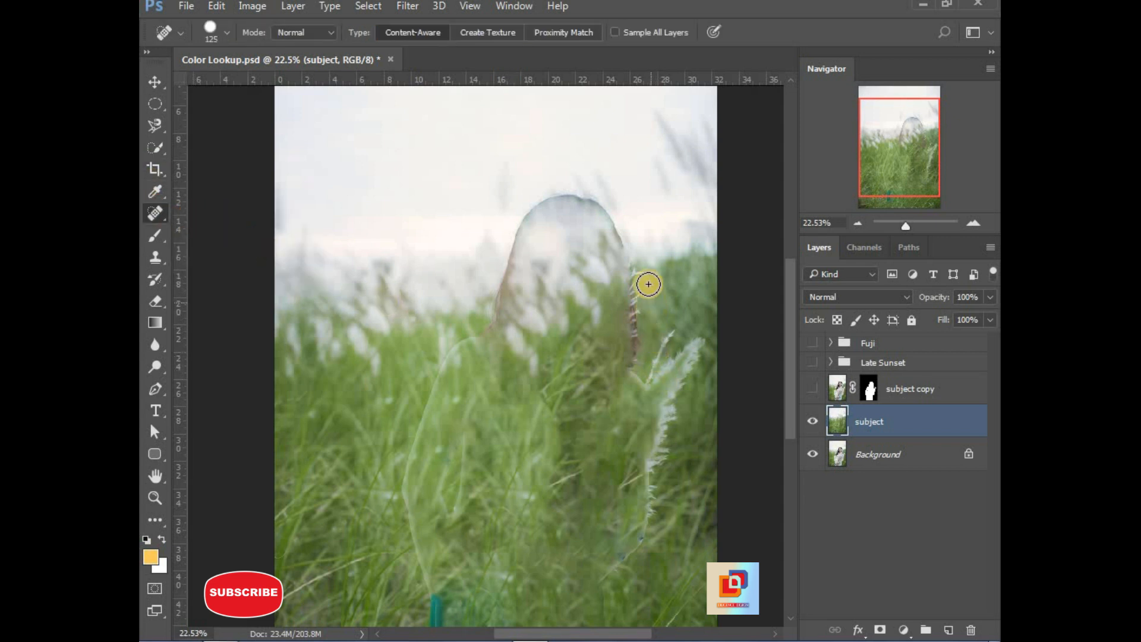
mouse_move(612, 212)
mouse_down()
mouse_move(632, 308)
mouse_move(557, 192)
mouse_up()
drag(639, 290, 652, 372)
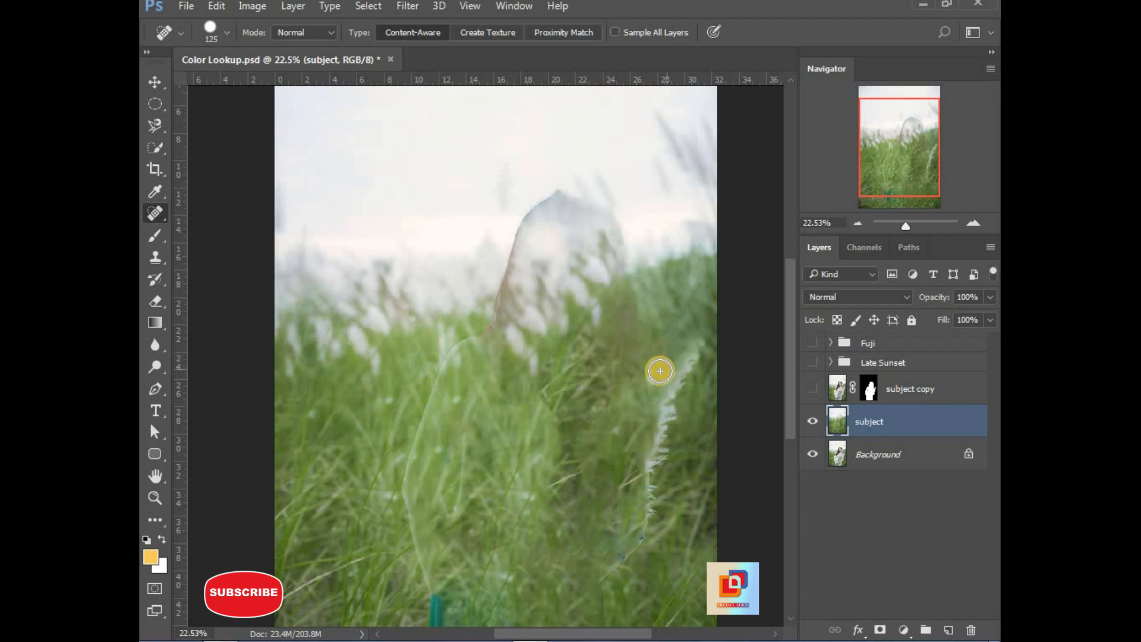
mouse_move(666, 441)
mouse_down()
mouse_move(653, 538)
mouse_move(621, 564)
mouse_move(609, 529)
mouse_up()
Heal the remaining arm outline, the teal dress remnant and the arched head outline on the grass backdrop.
drag(441, 523, 435, 616)
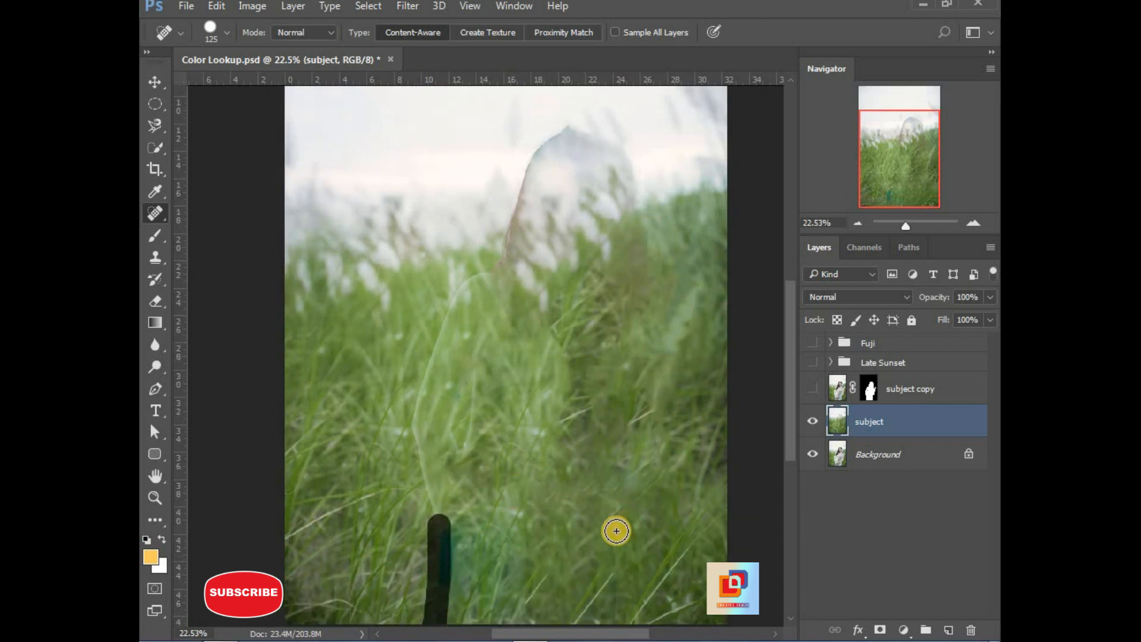
drag(617, 530, 616, 601)
drag(450, 573, 453, 538)
drag(416, 419, 436, 535)
mouse_move(493, 275)
mouse_down()
mouse_move(406, 441)
mouse_move(668, 290)
mouse_up()
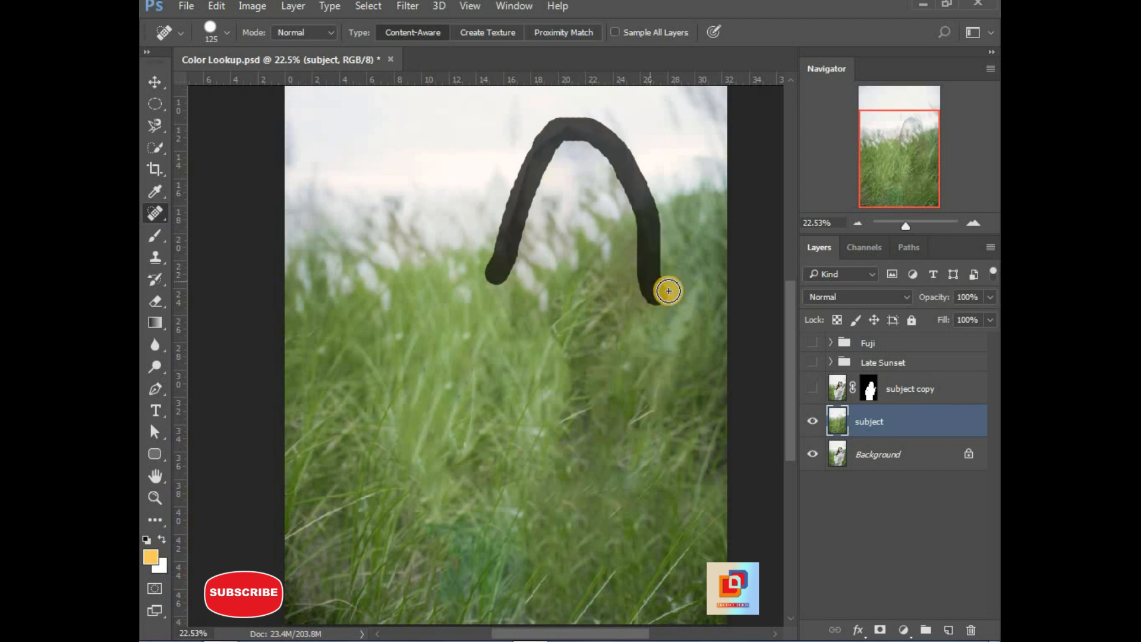
Rename the cleaned-up subject layer as Background.
scroll(668, 290, down, 1)
double_click(871, 422)
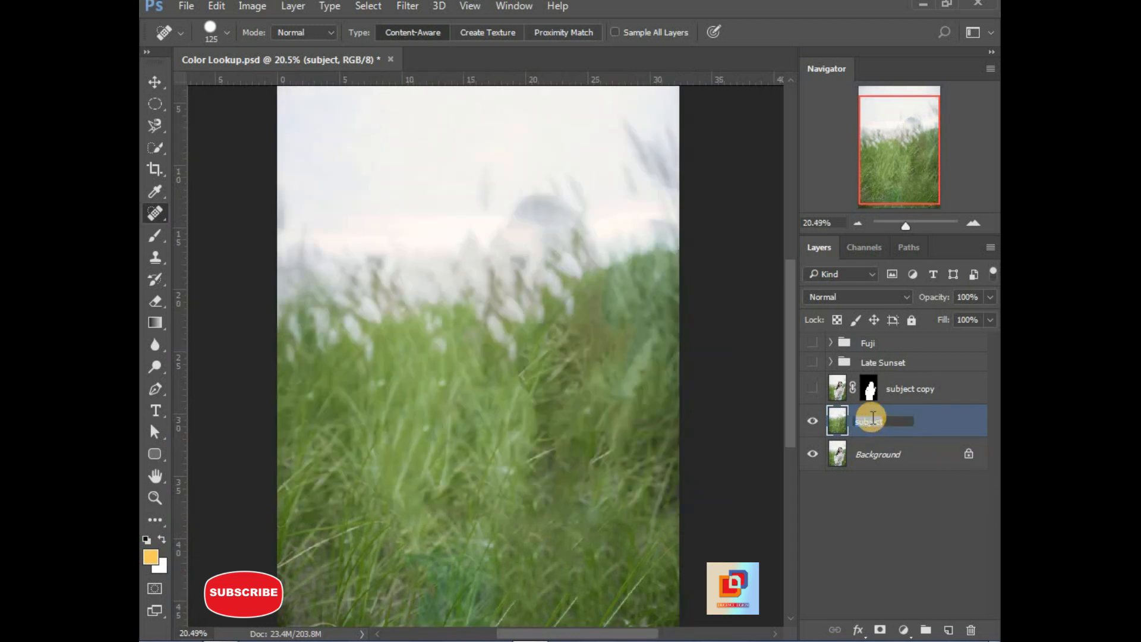
text(Background)
key(Return)
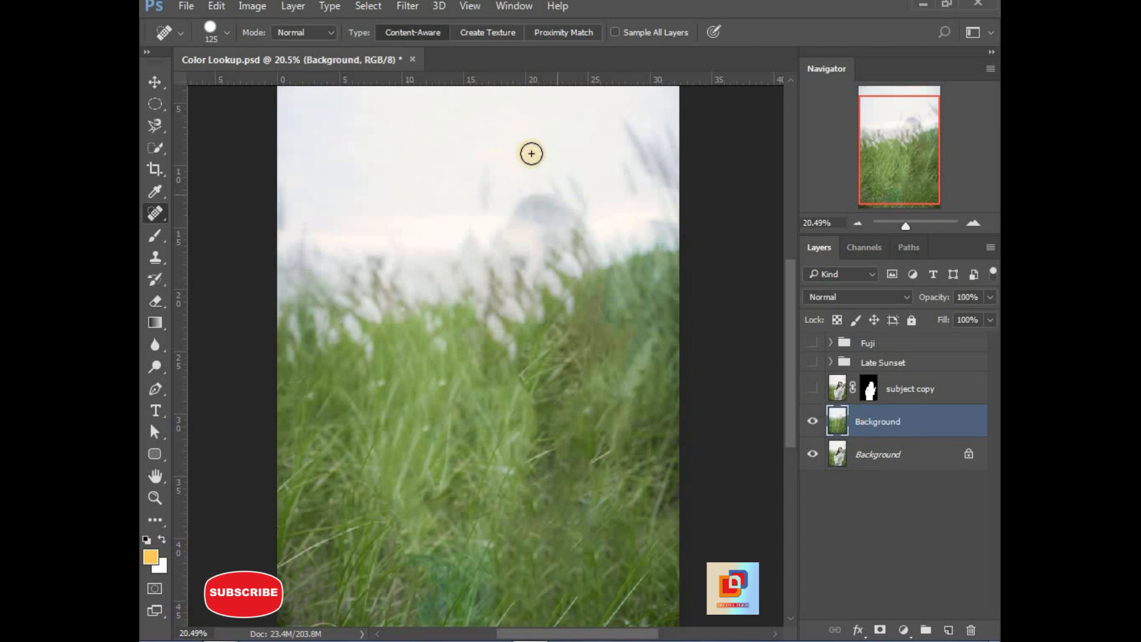
Start a Field Blur on the renamed Background layer and set its blur amount to 43 px.
click(406, 7)
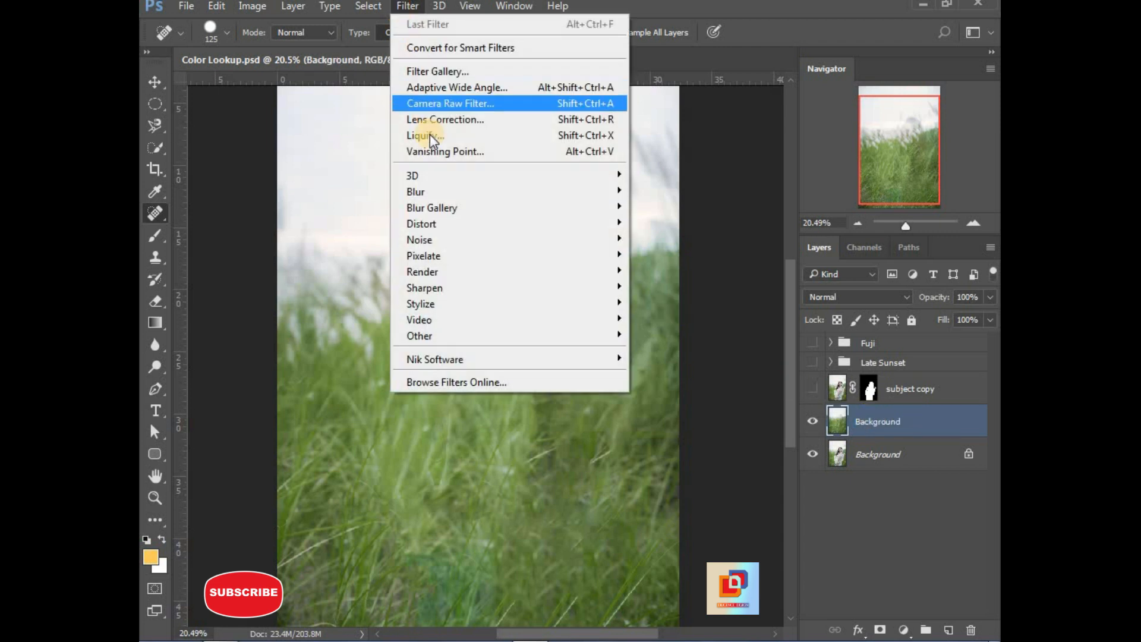
mouse_move(579, 209)
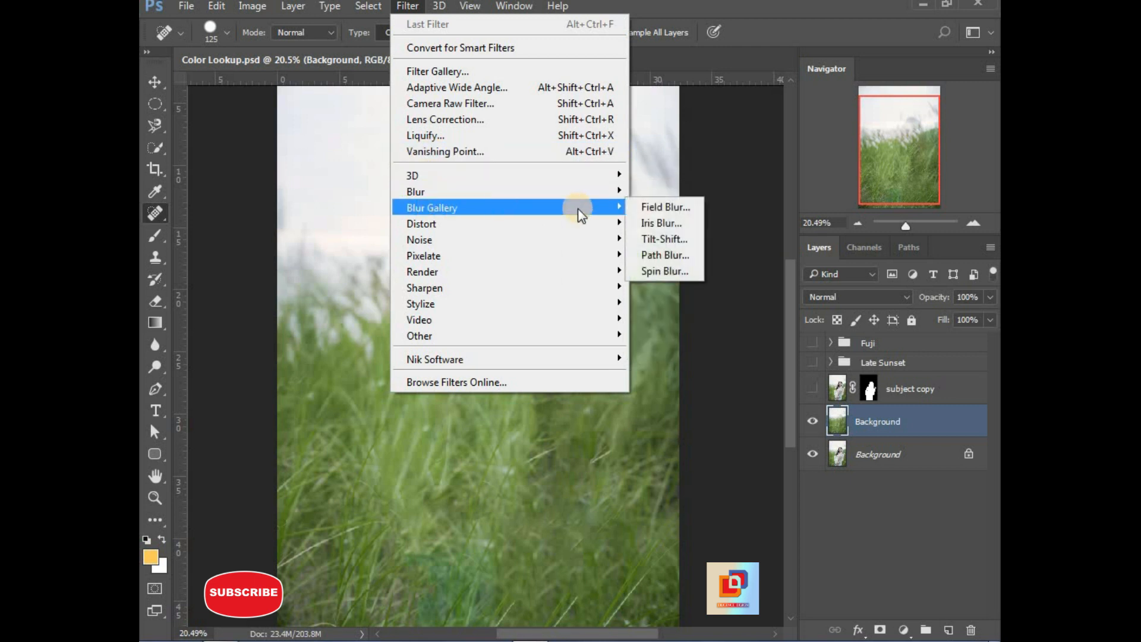
click(651, 205)
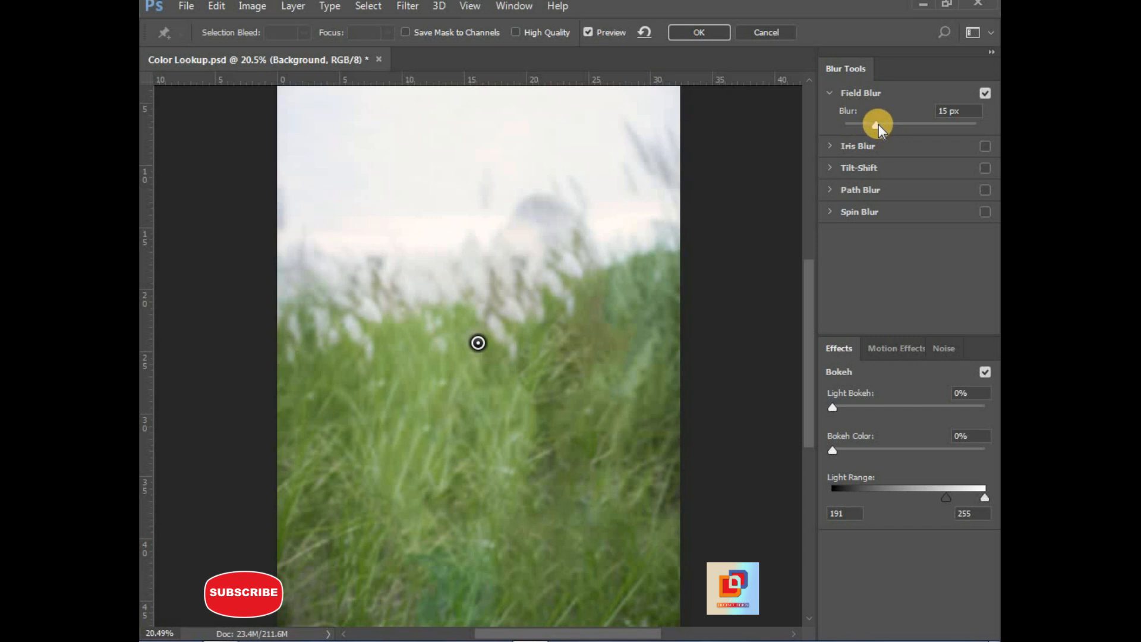
drag(878, 124, 900, 123)
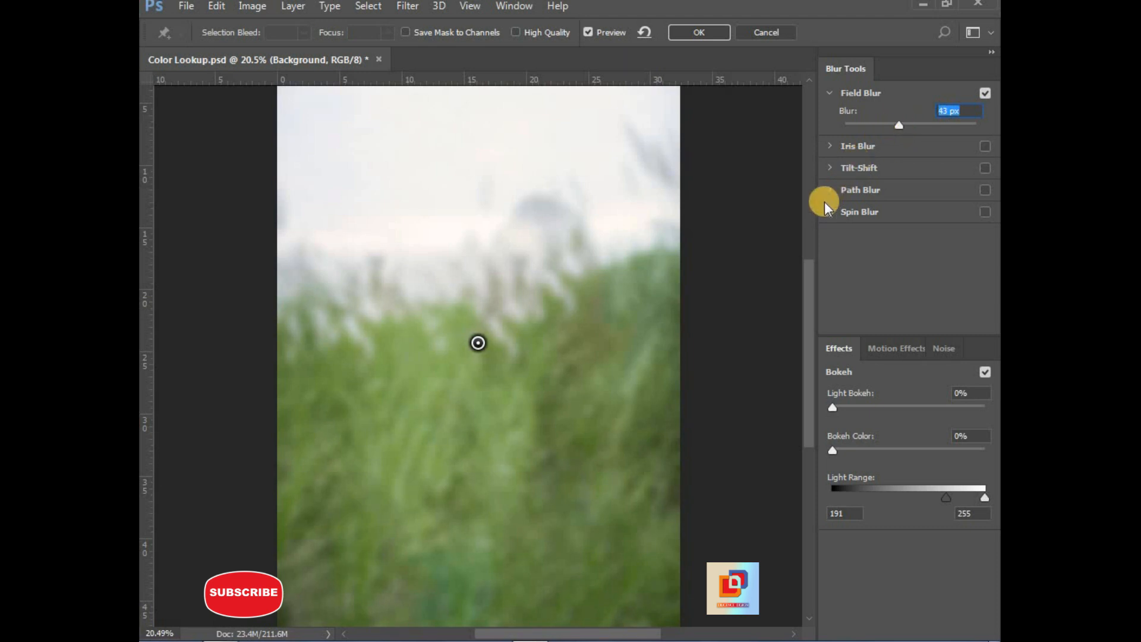
Set Light Bokeh to 19% and Light Range to 172–228, and apply the blur.
click(834, 408)
drag(838, 409, 847, 409)
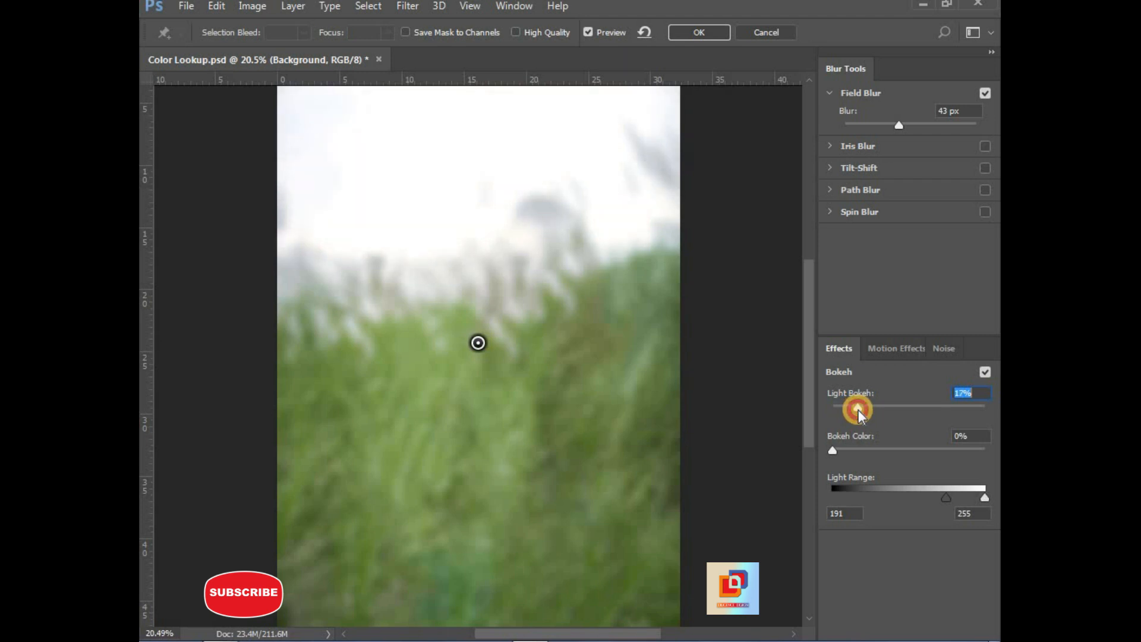
drag(858, 409, 862, 408)
drag(836, 454, 837, 454)
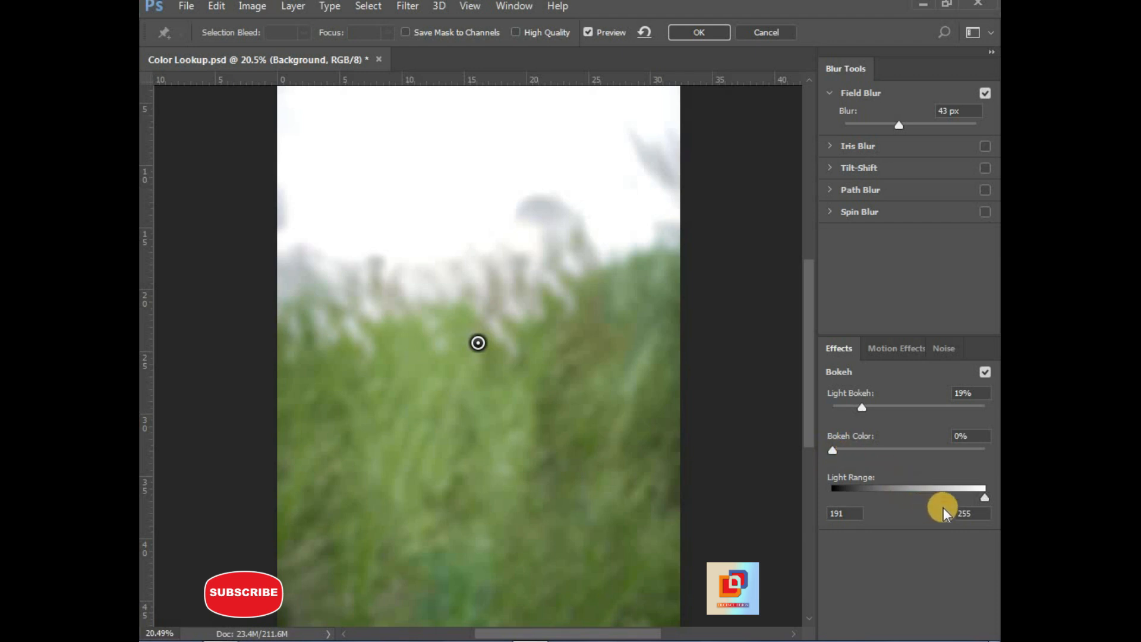
drag(944, 498, 969, 502)
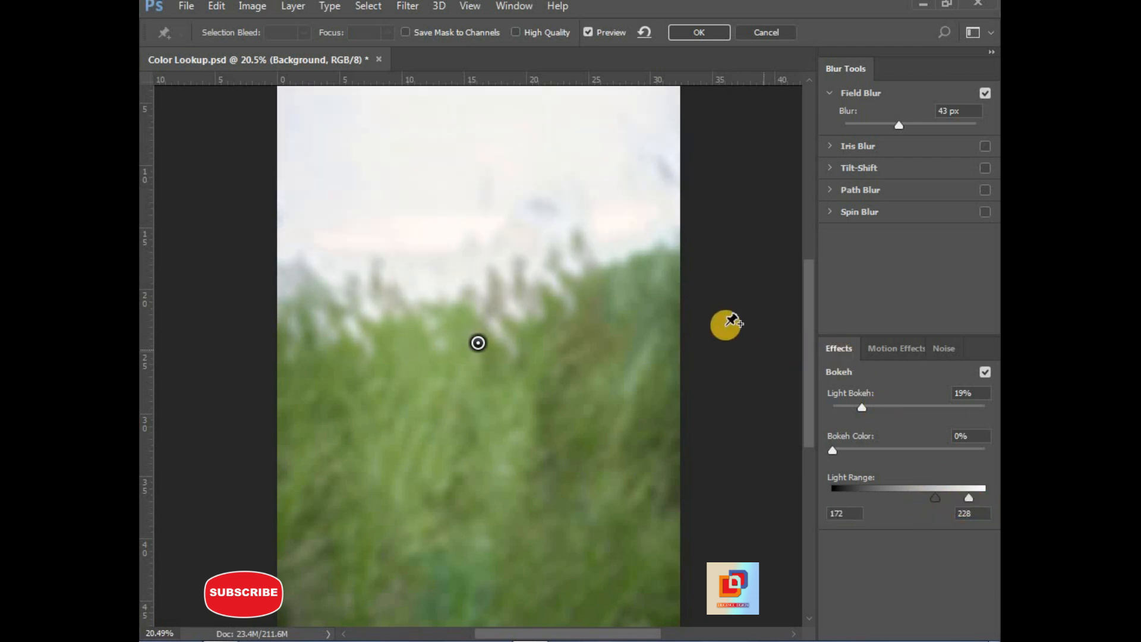
click(699, 34)
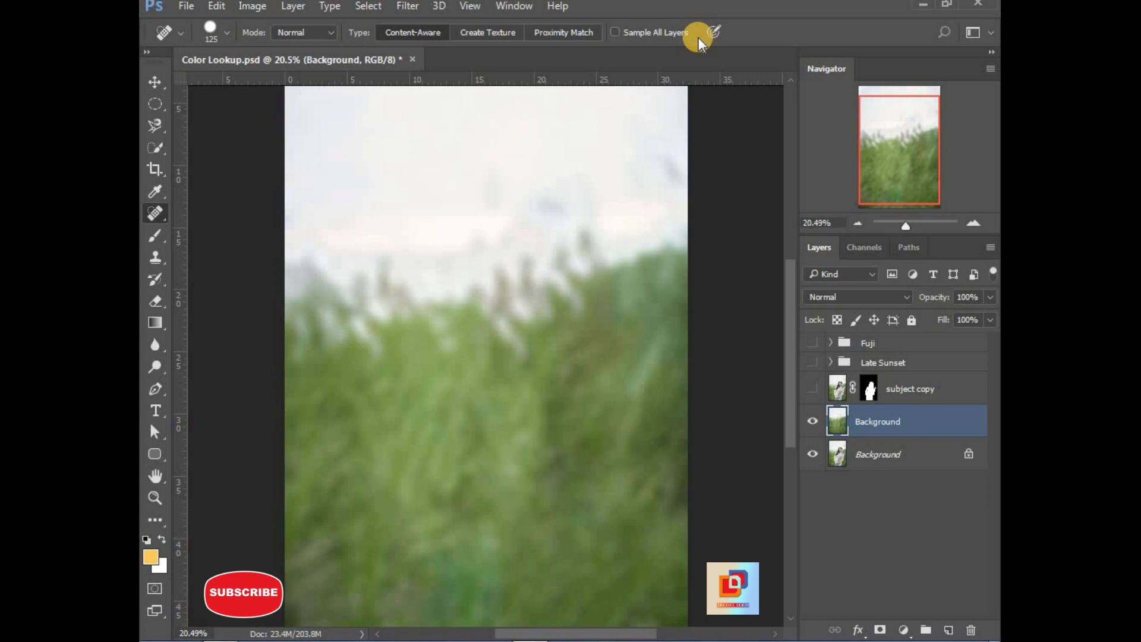
Add a Color Lookup adjustment above the blurred background using the 3DLUT file Fuji F125 Kodak 2393 (by Adobe).cube.
key(v)
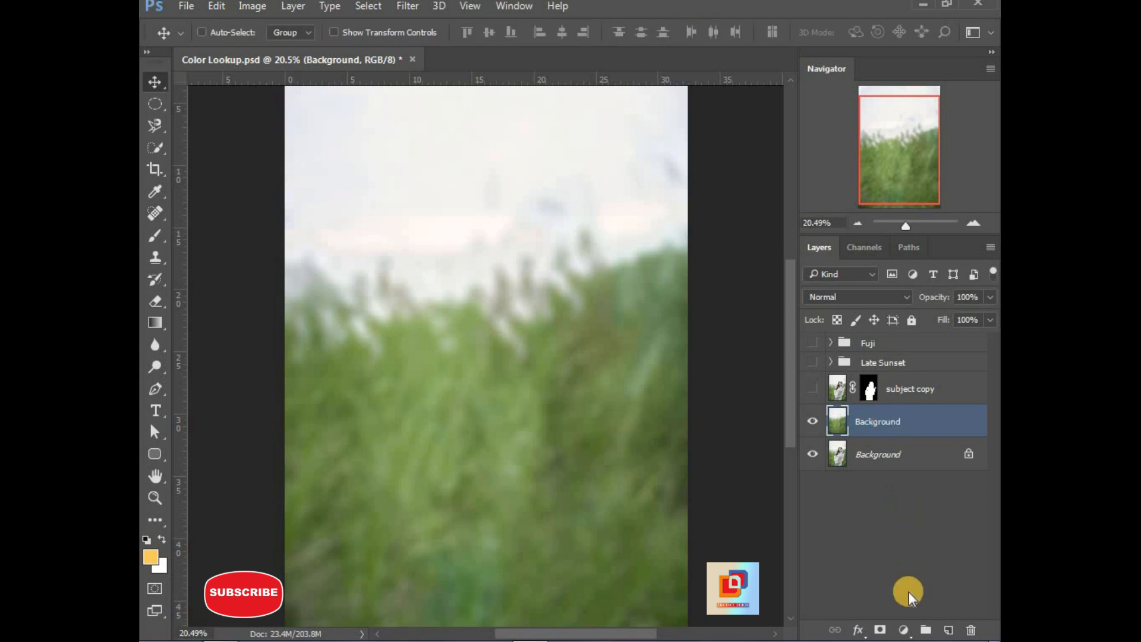
click(903, 630)
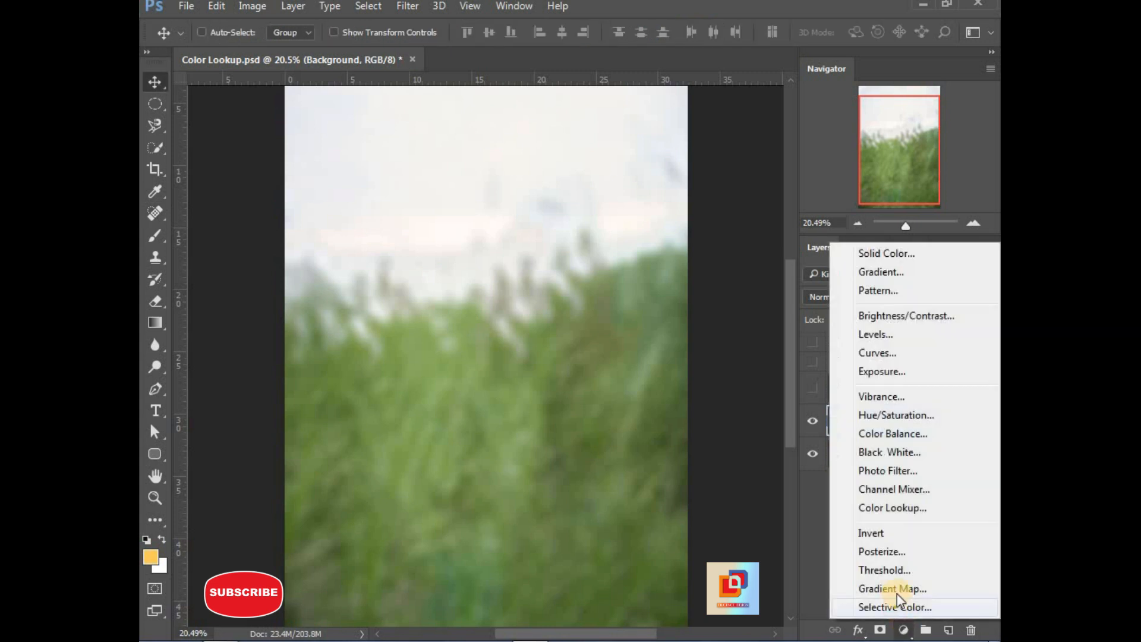
click(887, 508)
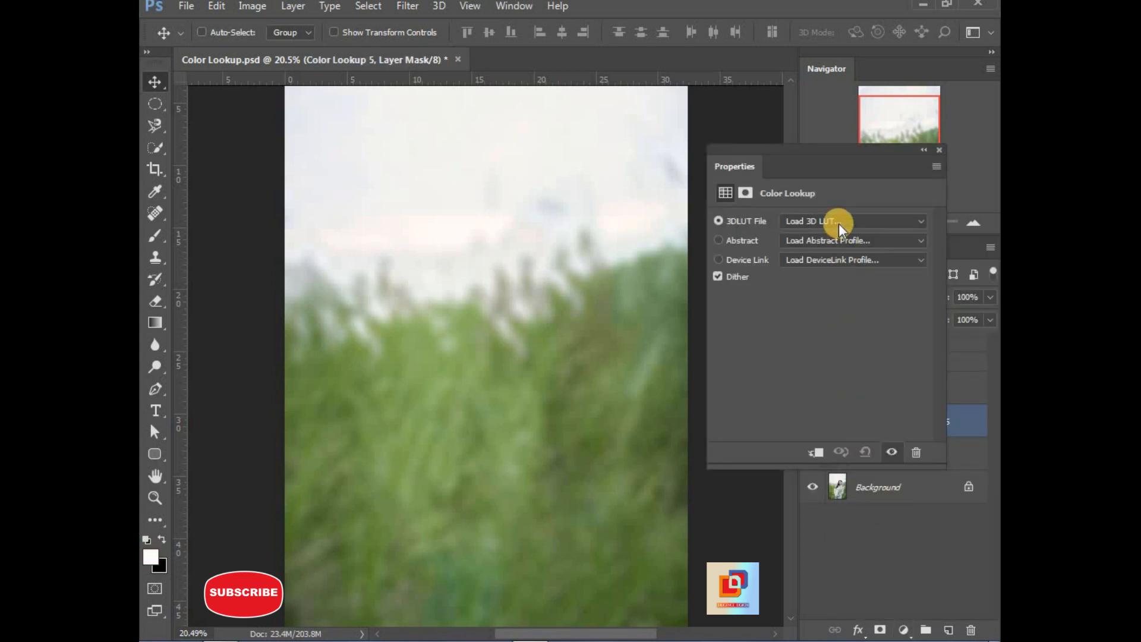
click(839, 223)
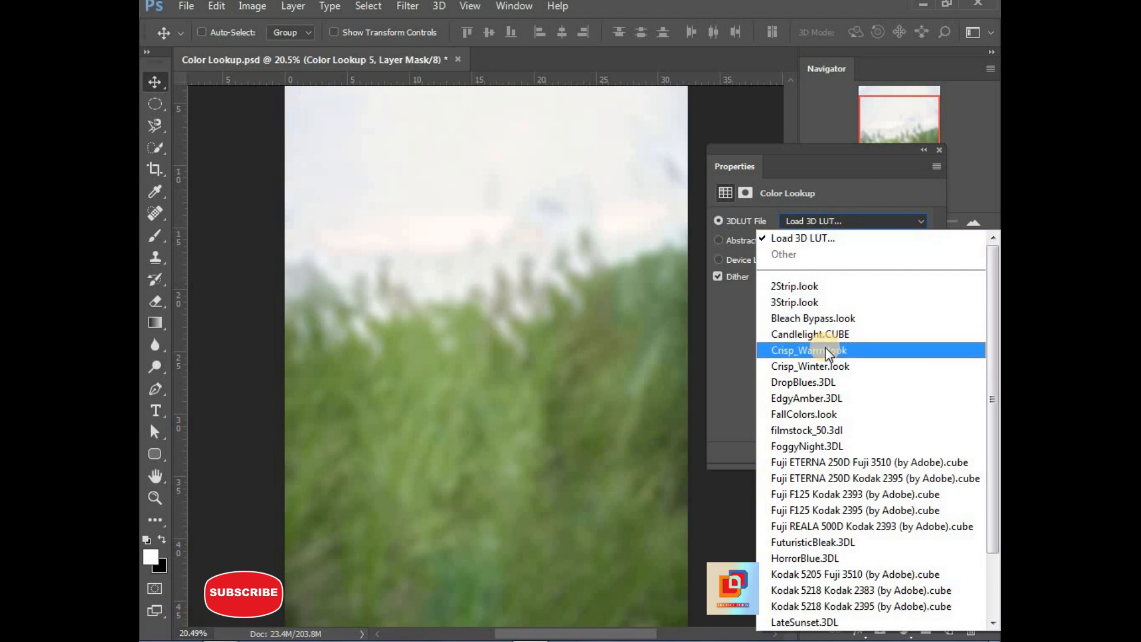
click(825, 499)
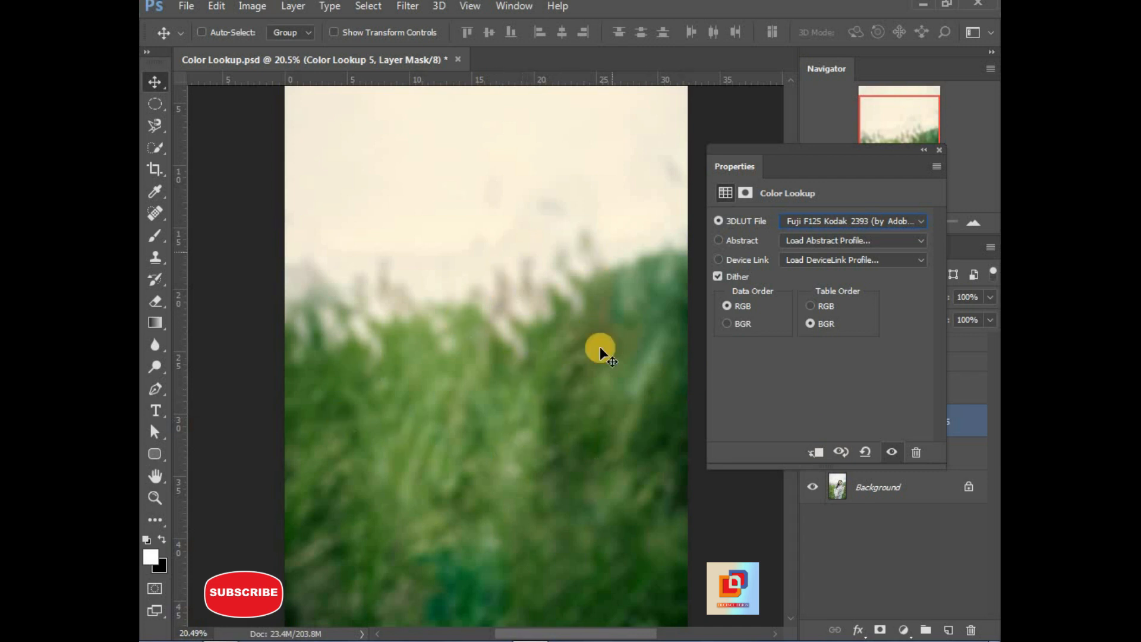
click(938, 156)
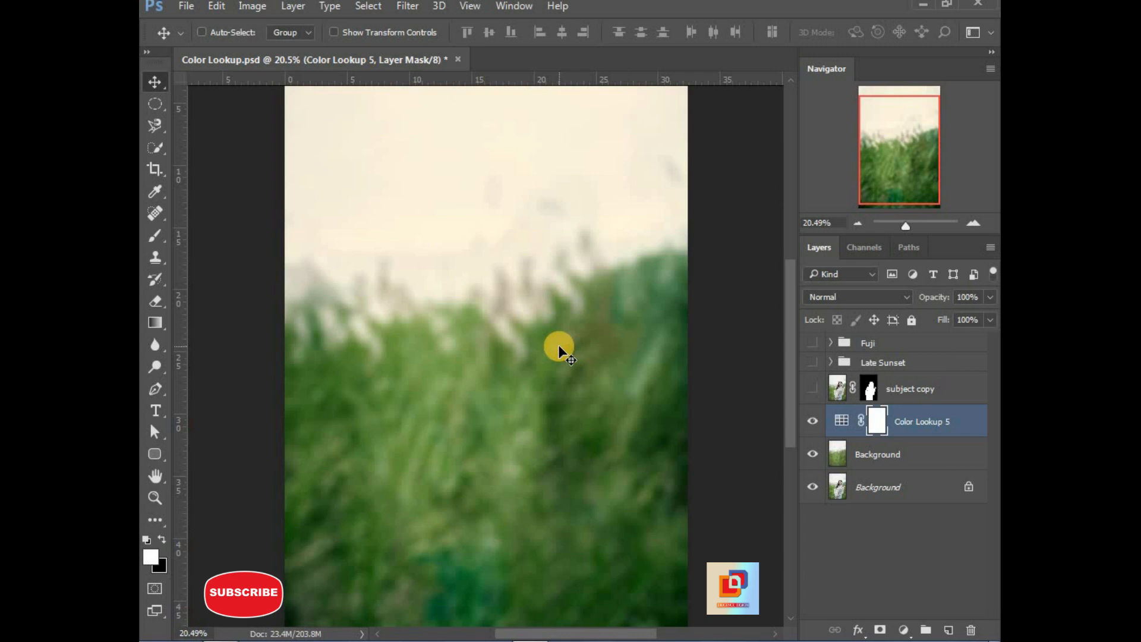
Add a new empty layer above the background's Color Lookup adjustment and set the foreground color to blue 096bff.
click(948, 629)
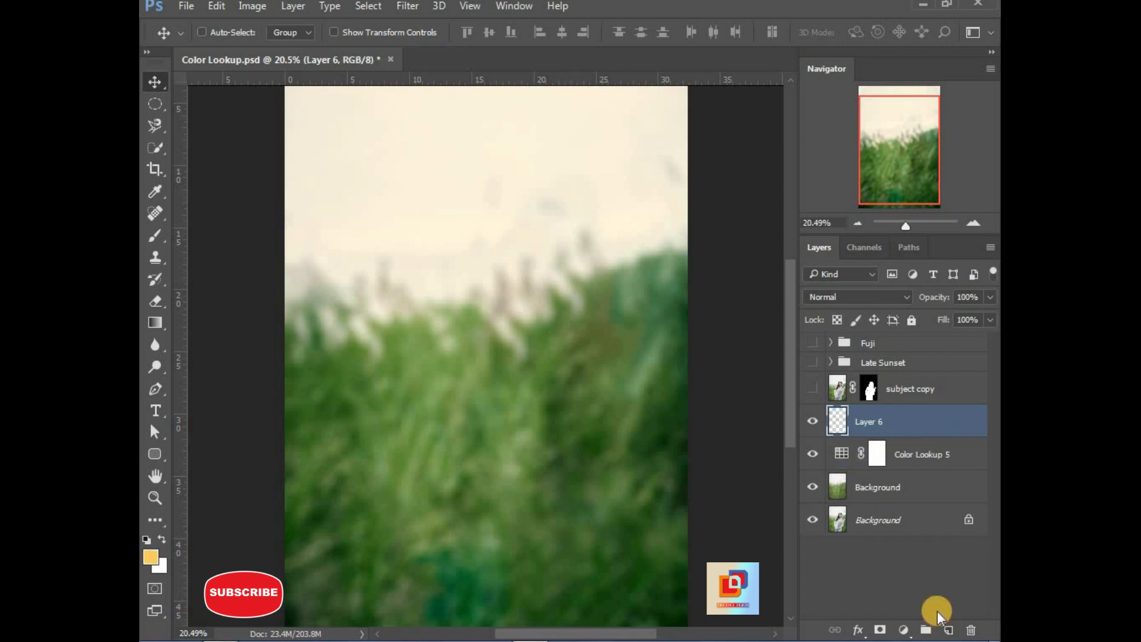
click(152, 558)
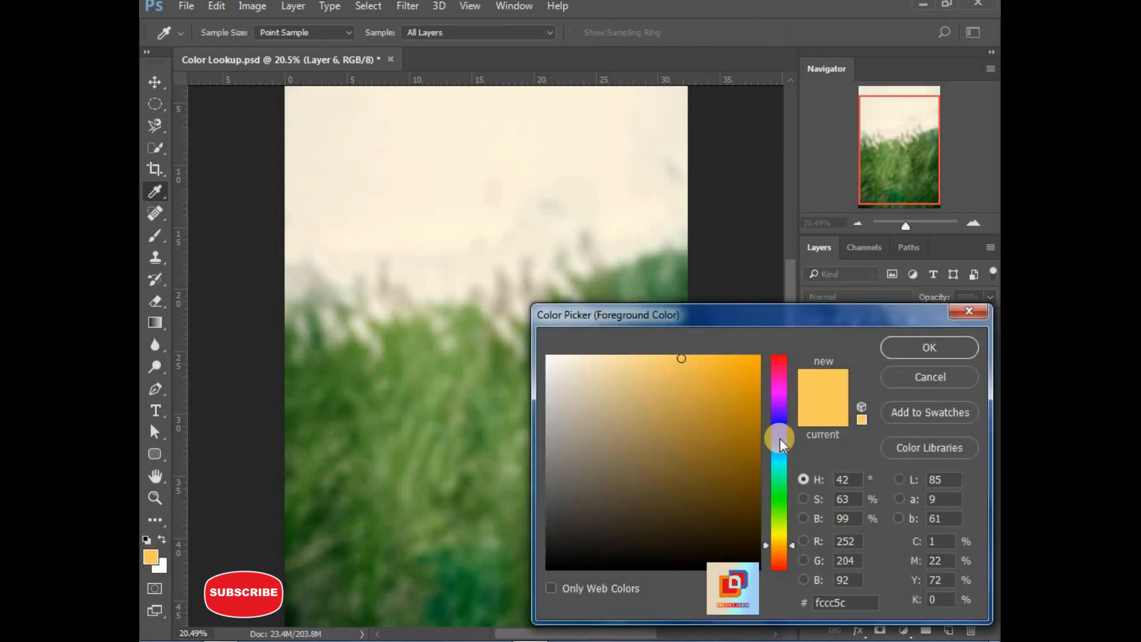
click(779, 434)
click(762, 352)
drag(762, 351, 762, 352)
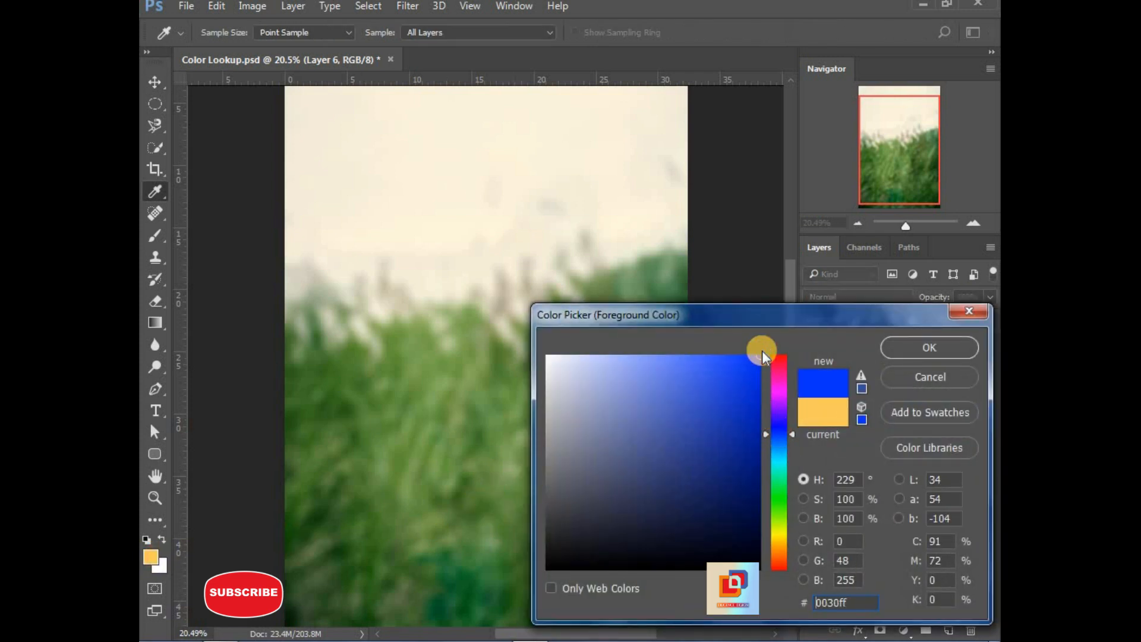
click(791, 437)
click(791, 439)
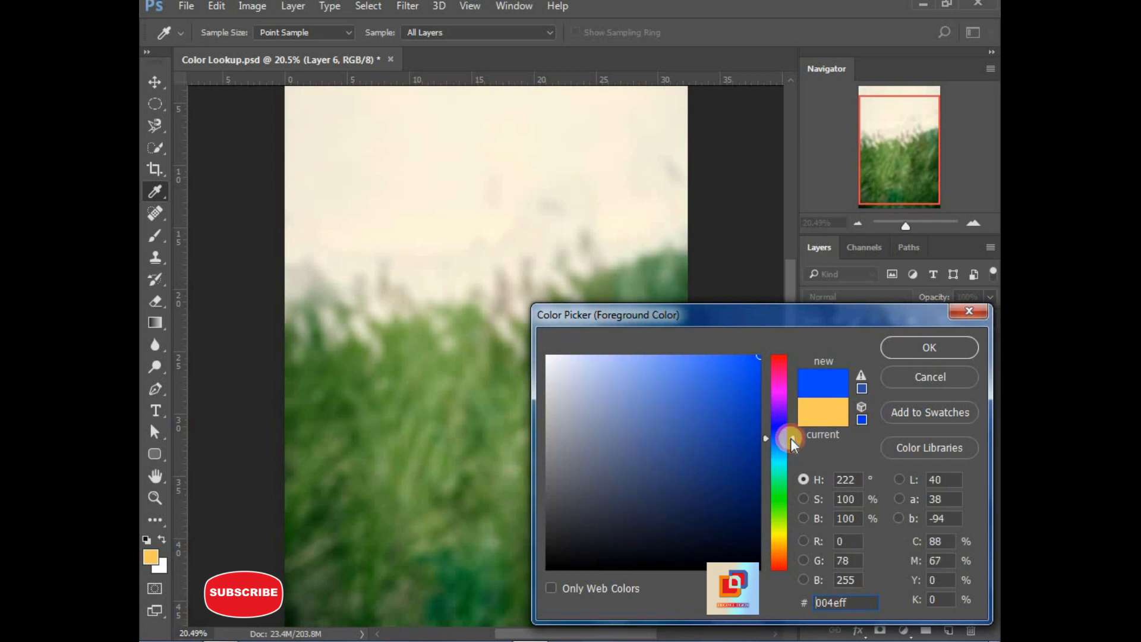
drag(791, 439, 792, 440)
drag(853, 601, 782, 601)
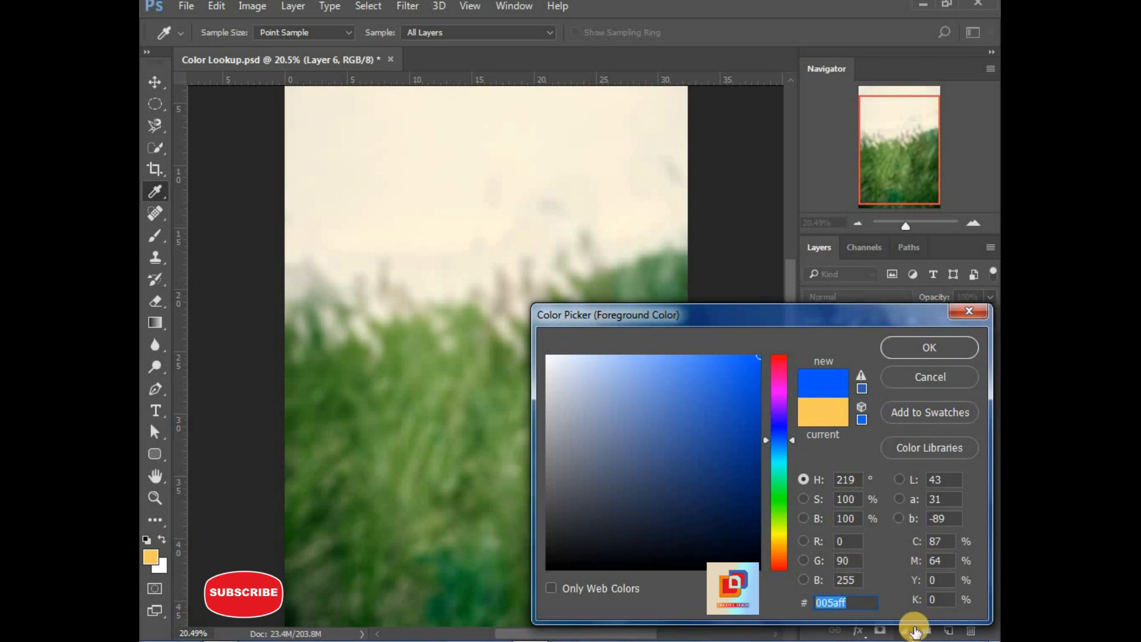
text(09)
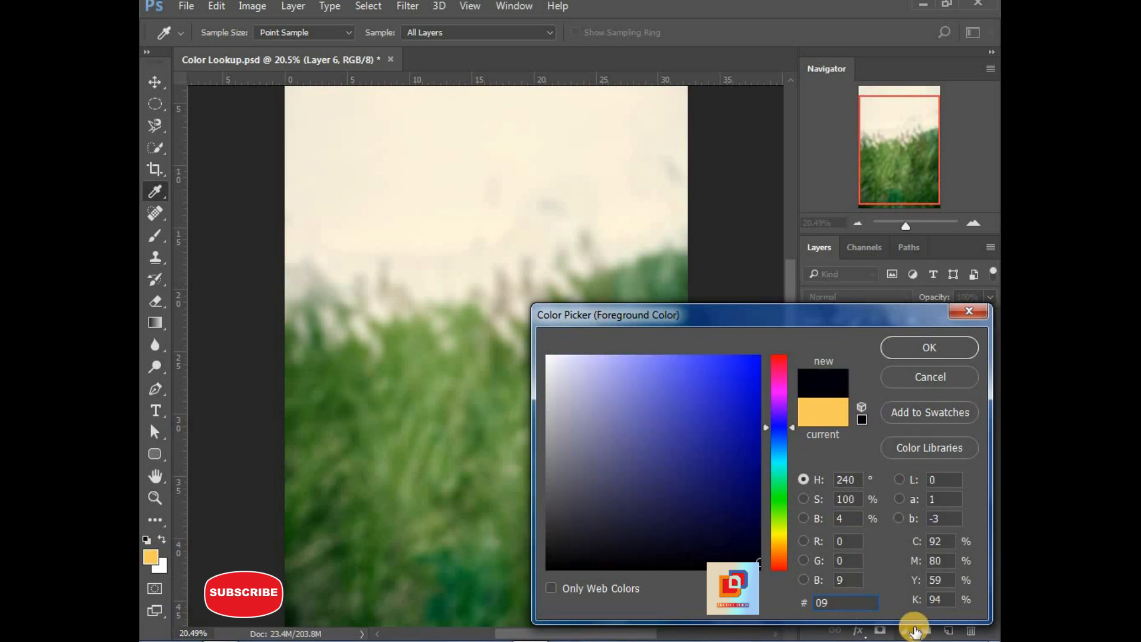
text(6b)
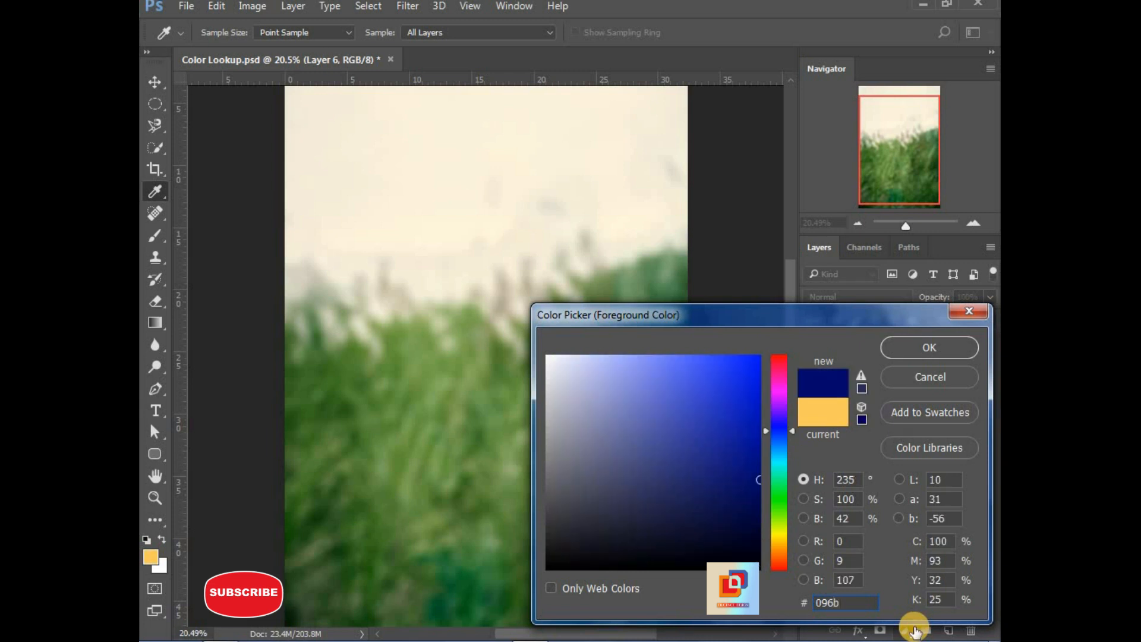
text(ff)
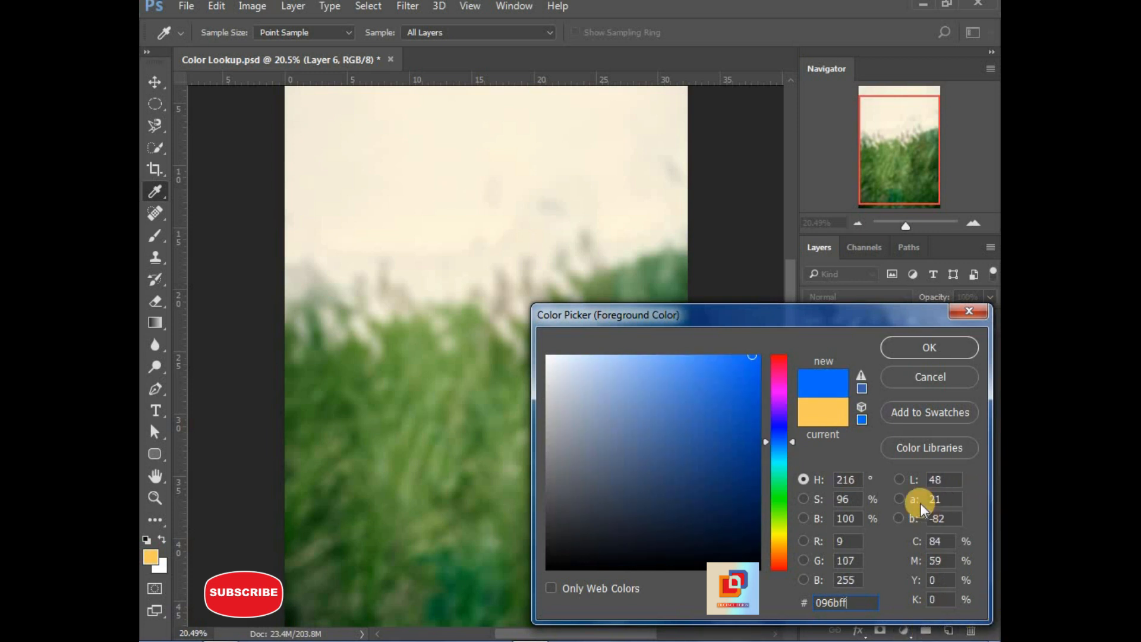
click(914, 348)
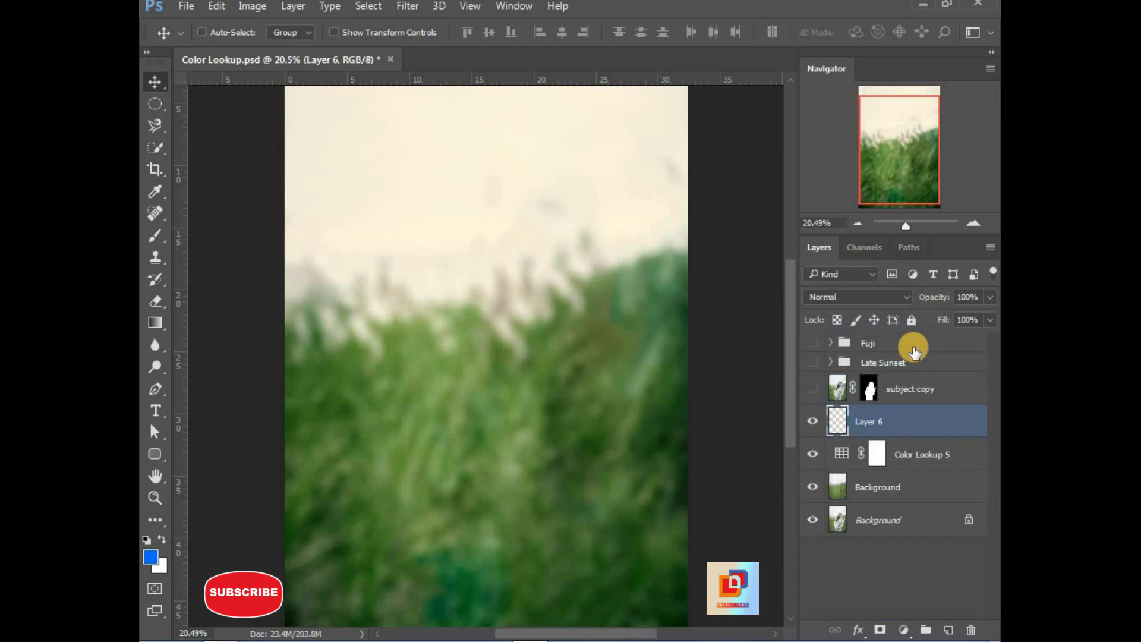
Keep white ffffff as the background color and fill the new layer with a vertical linear blue-to-white gradient, starting at the image's top and ending near mid-height.
click(162, 571)
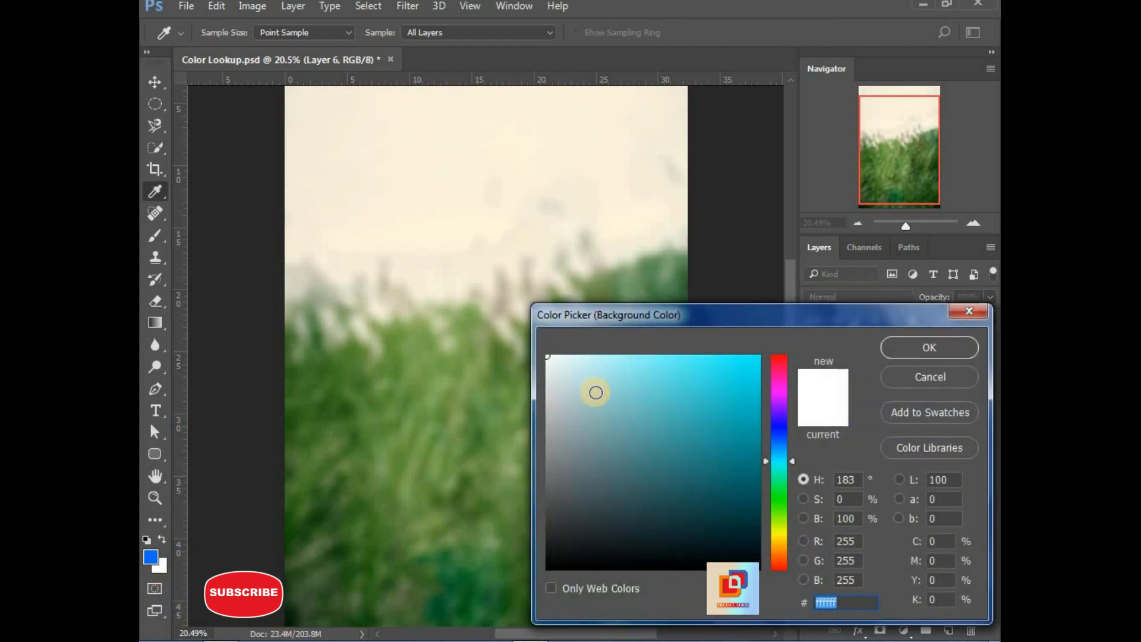
click(946, 348)
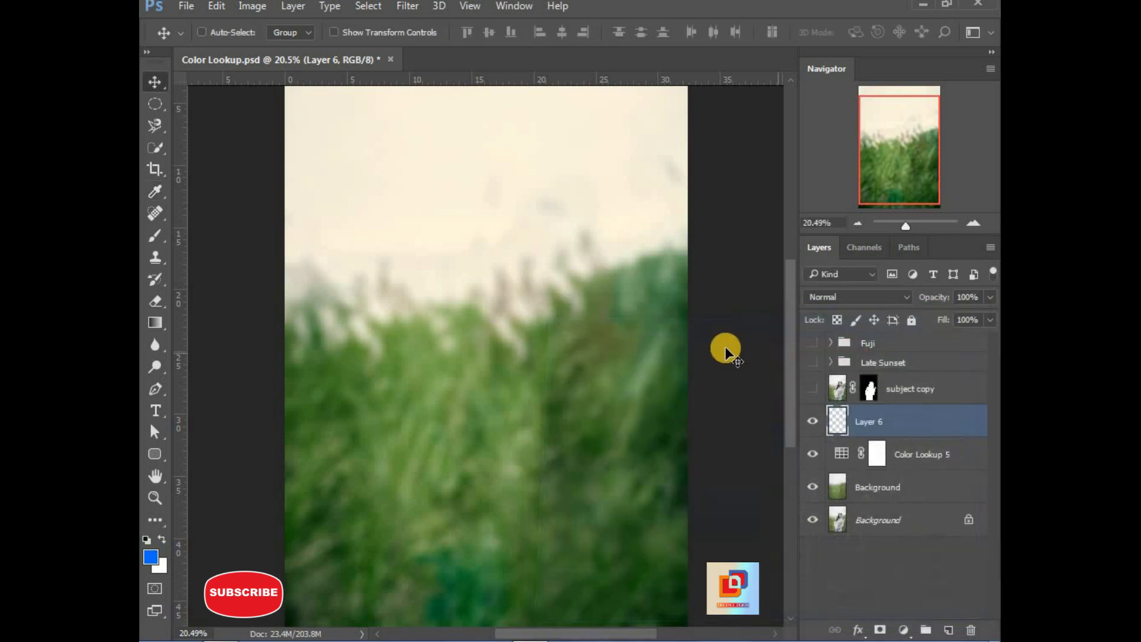
key(g)
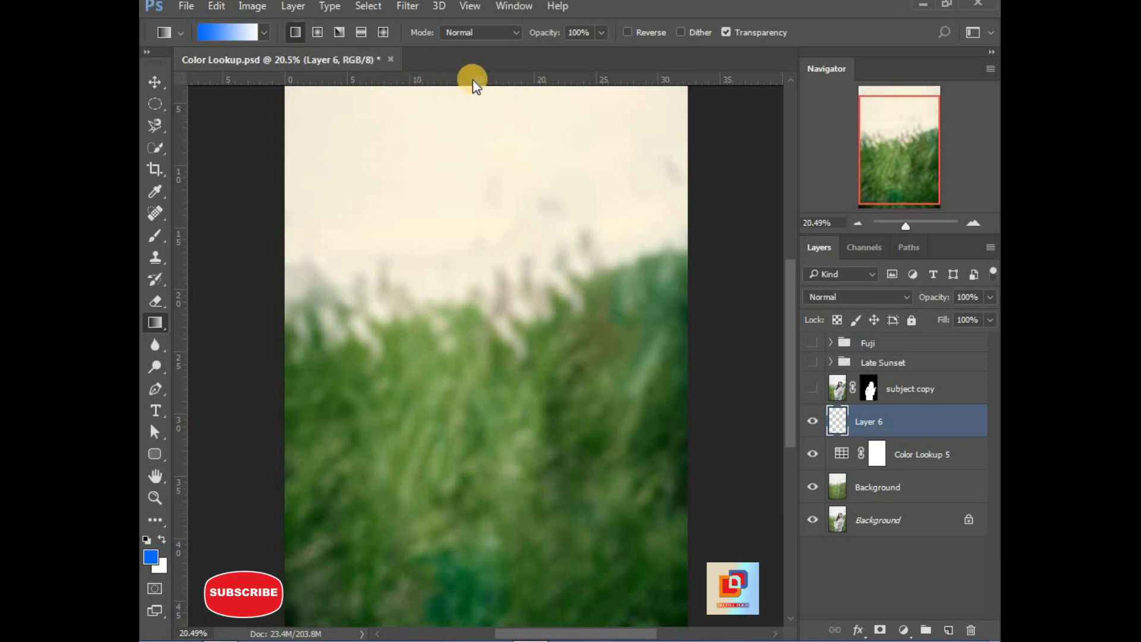
drag(494, 92, 489, 381)
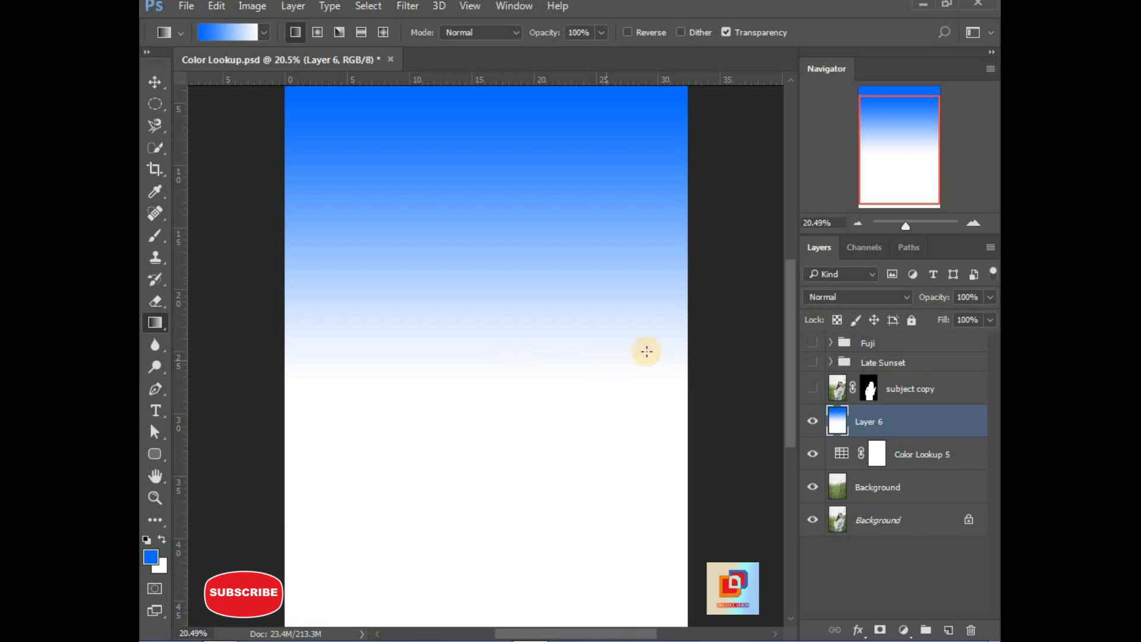
Compare neighbouring blending modes for the blue gradient layer and set it to Multiply.
click(851, 297)
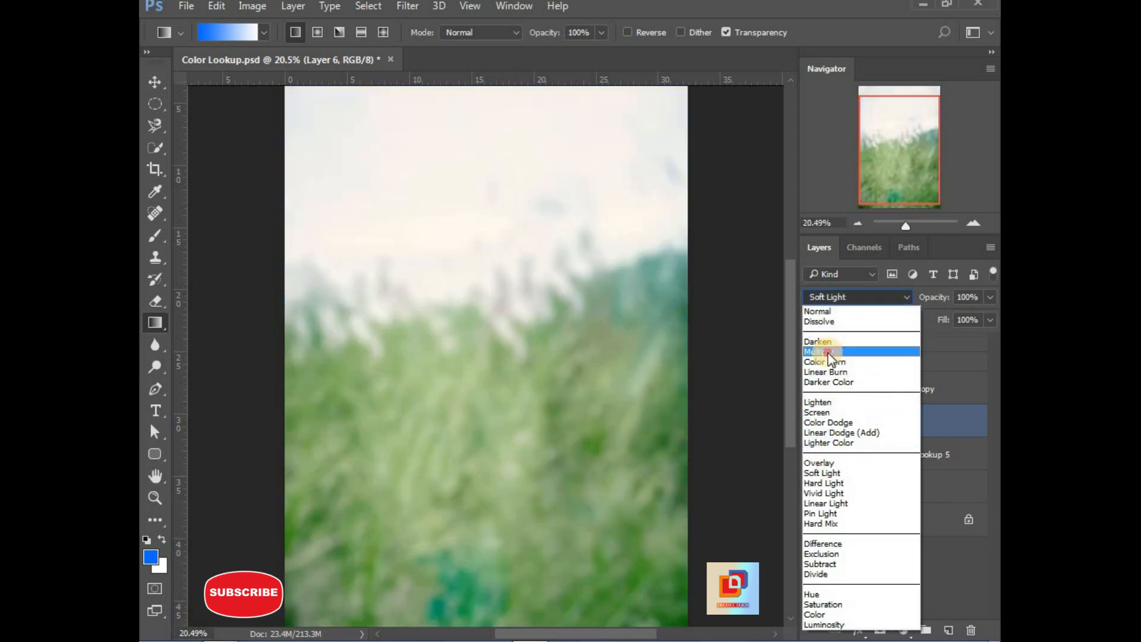
click(828, 352)
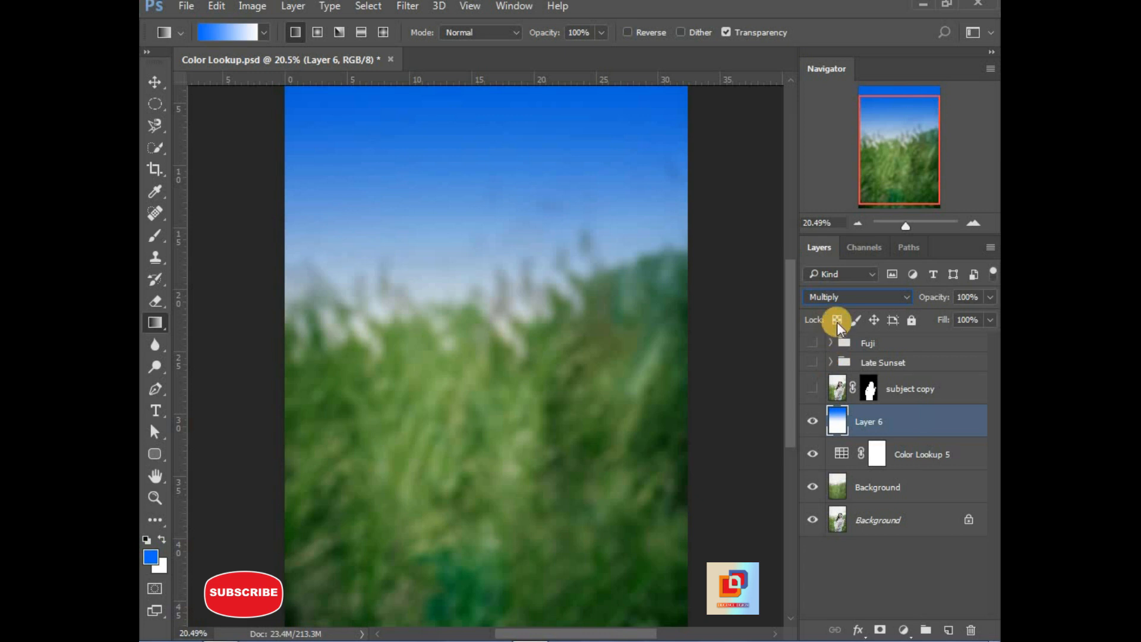
key(Down)
key(Up)
key(Up)
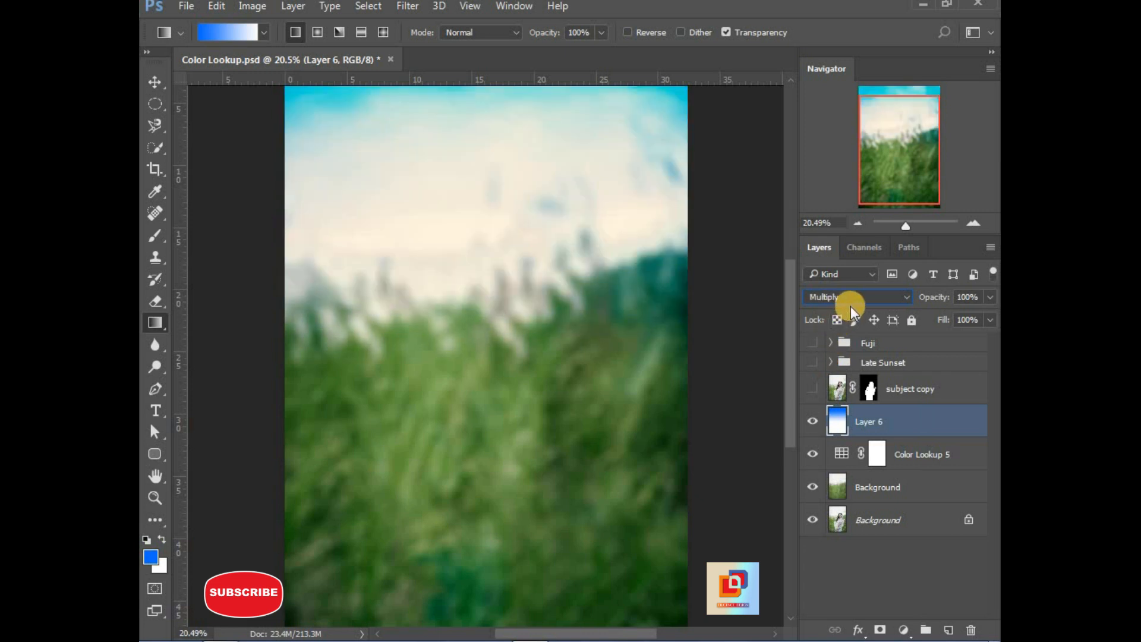
key(Down)
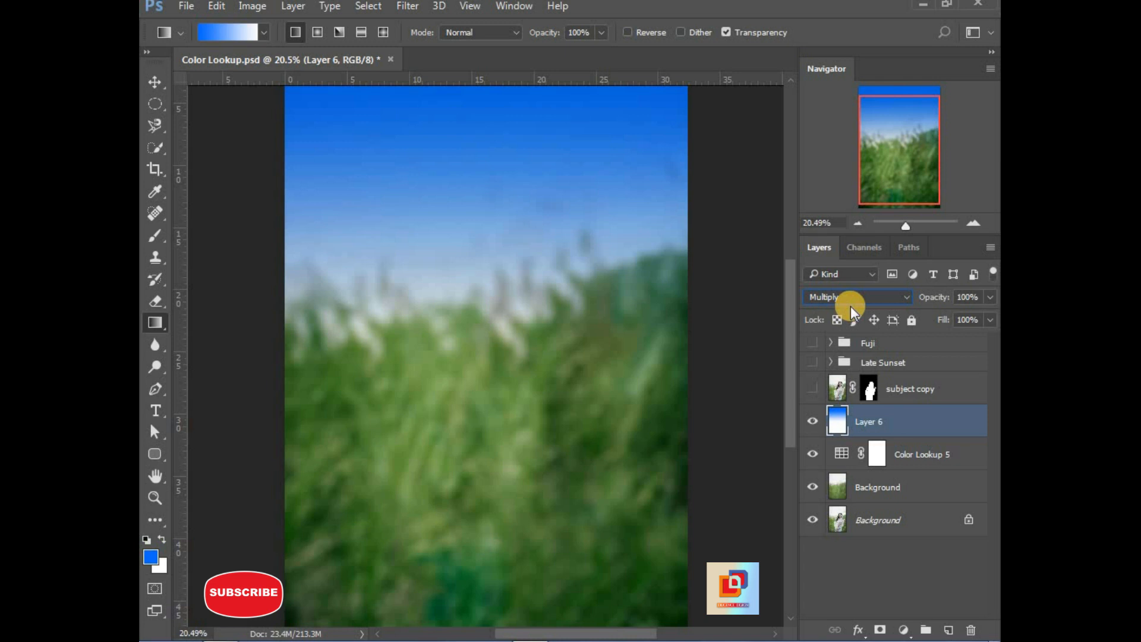
Show the subject copy layer and add a Color Lookup adjustment directly above it.
click(813, 389)
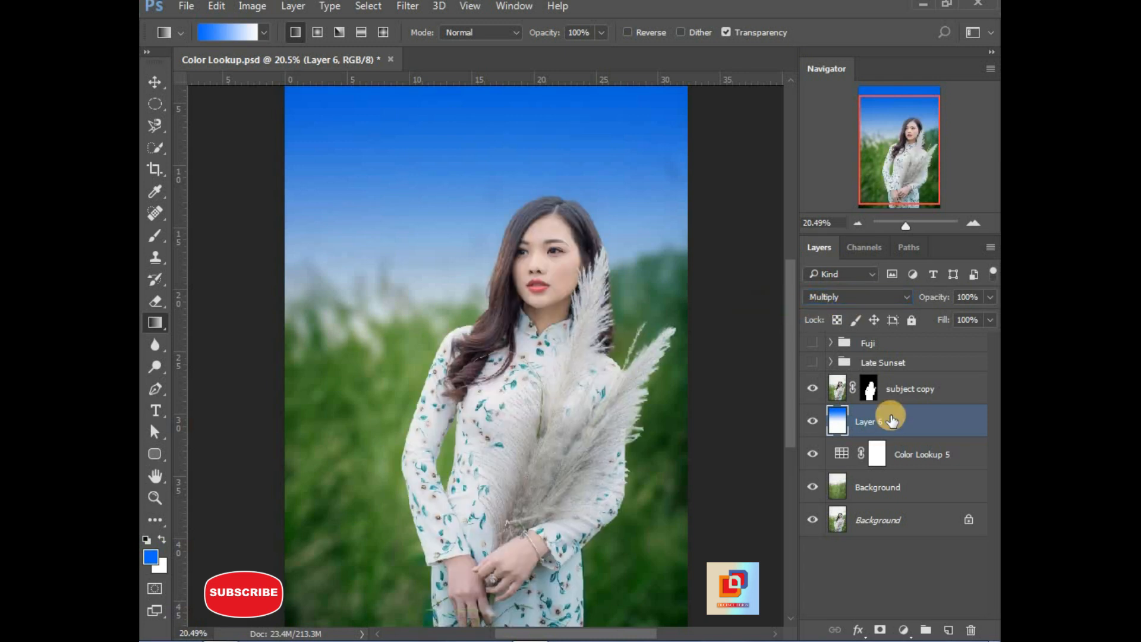
click(892, 391)
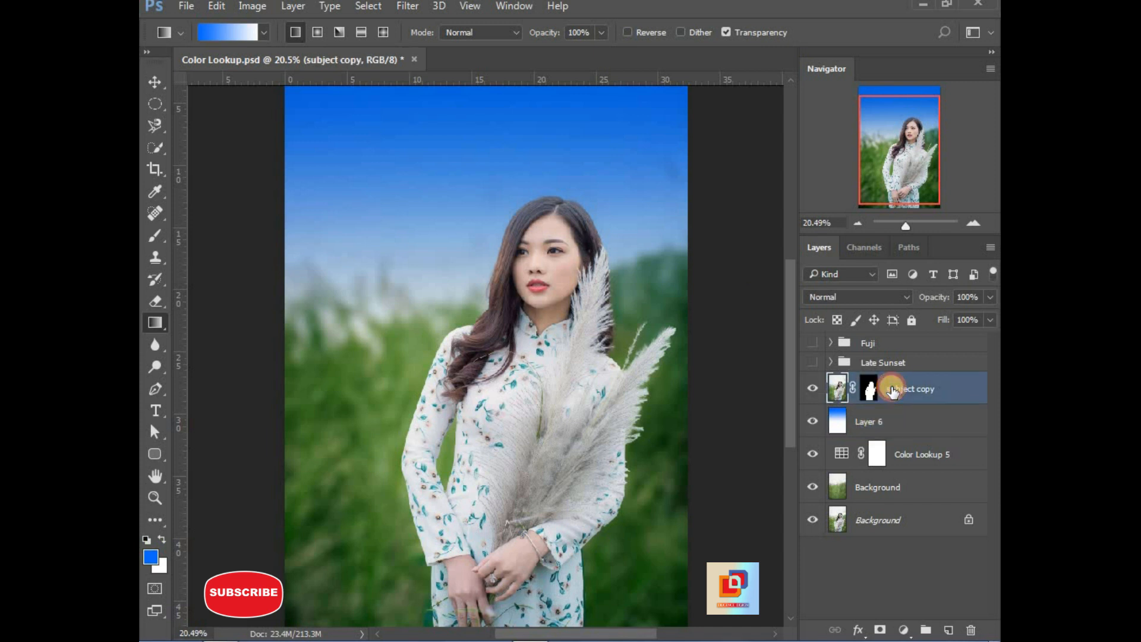
click(903, 629)
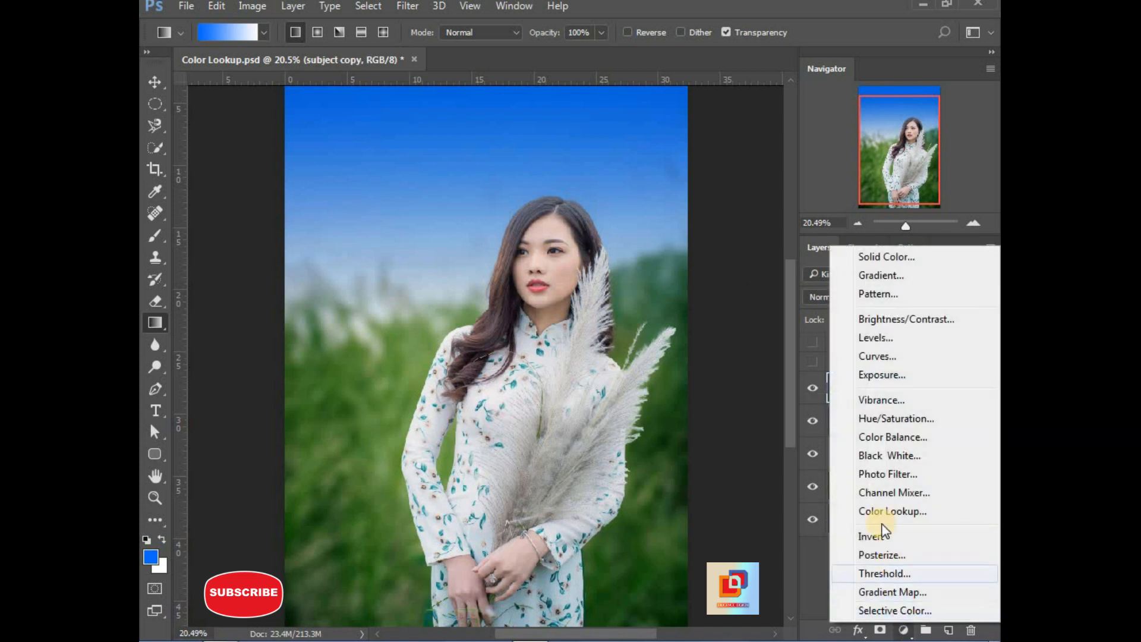
click(882, 512)
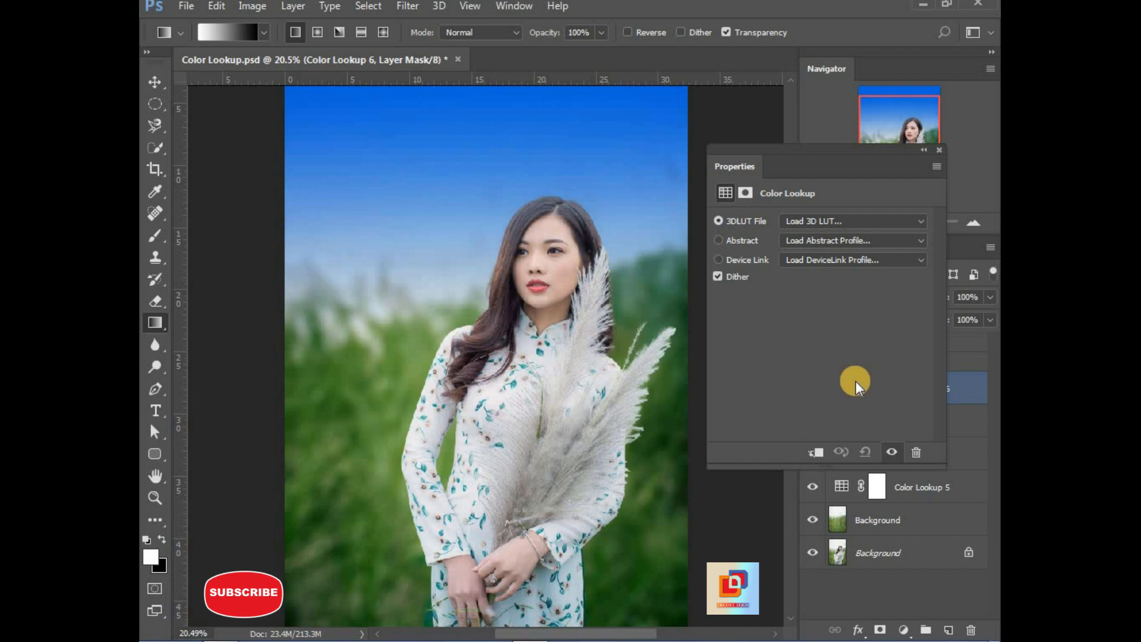
Load the 3DLUT file Fuji F125 Kodak 2393 (by Adobe).cube and clip the adjustment to the subject copy layer.
click(844, 218)
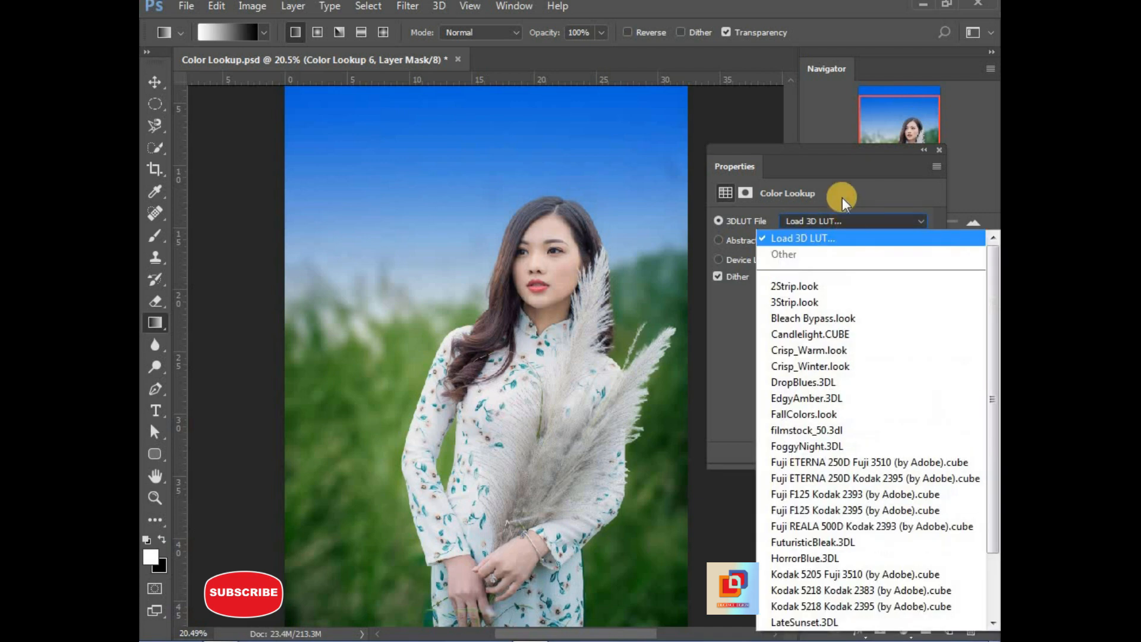
click(837, 151)
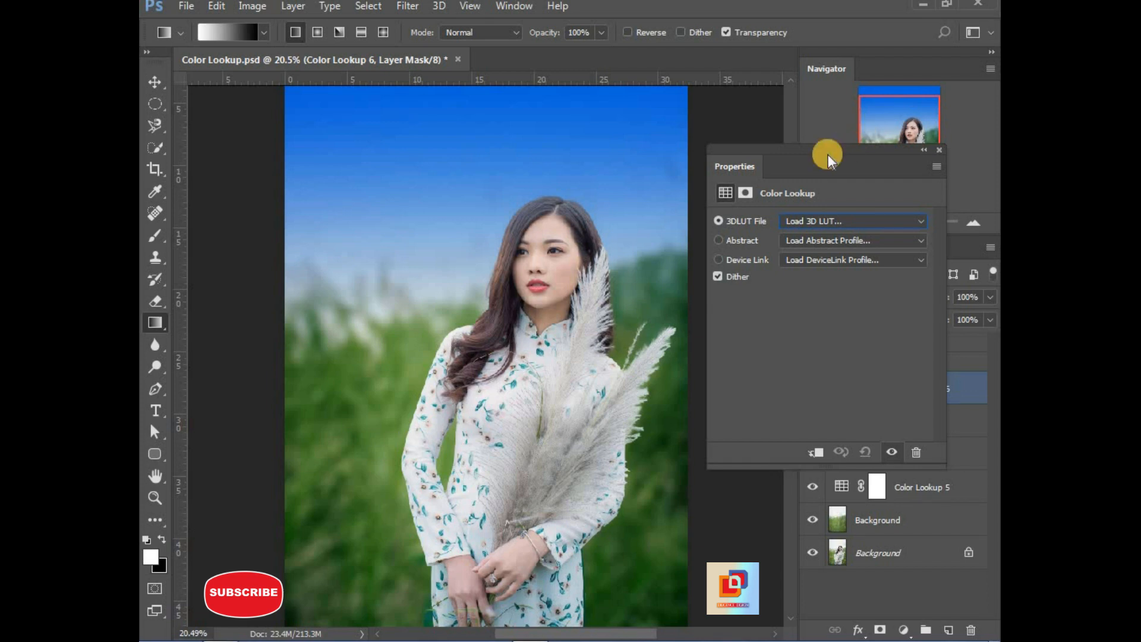
drag(824, 153, 864, 106)
click(860, 174)
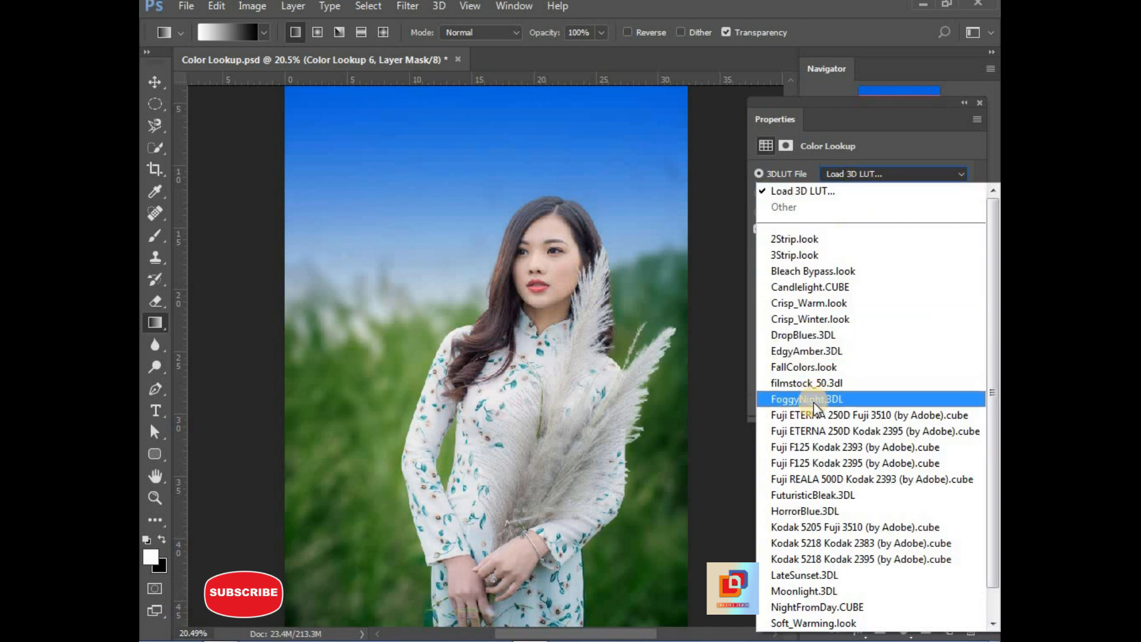
click(819, 447)
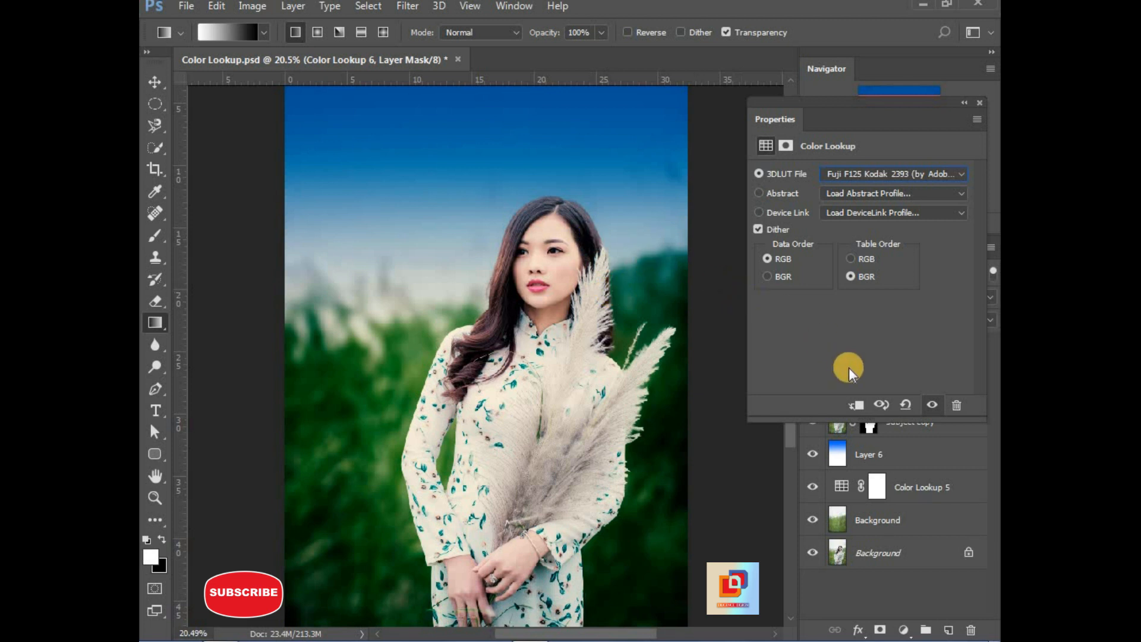
click(856, 405)
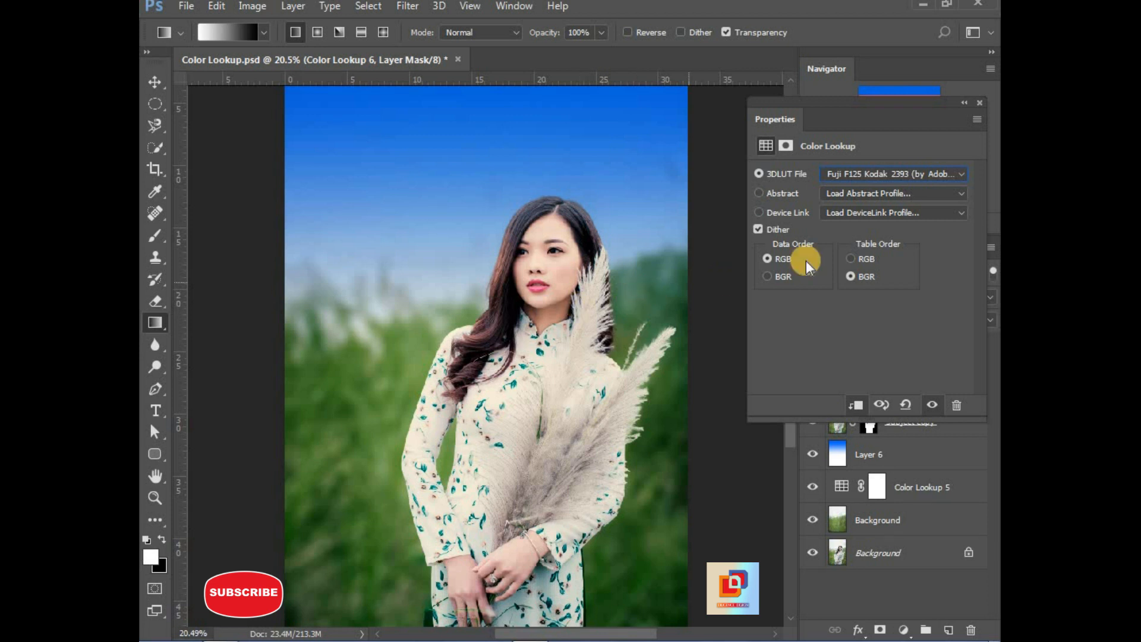
click(975, 100)
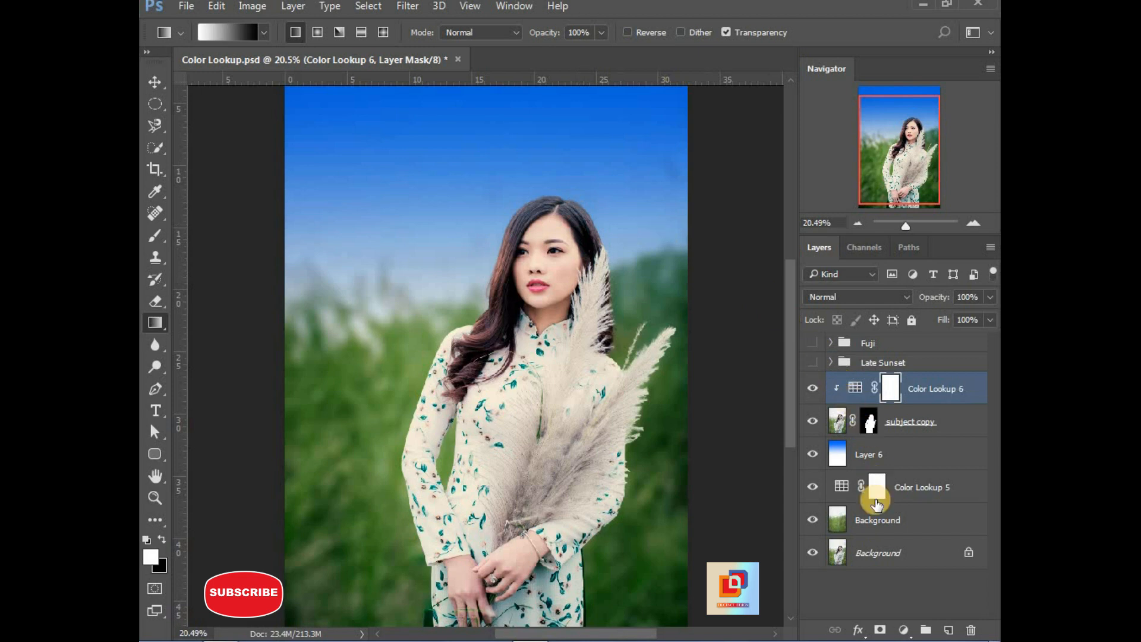
Add a new empty layer above the clipped Color Lookup and set the Brush tool's foreground color to orange ff9600.
click(950, 630)
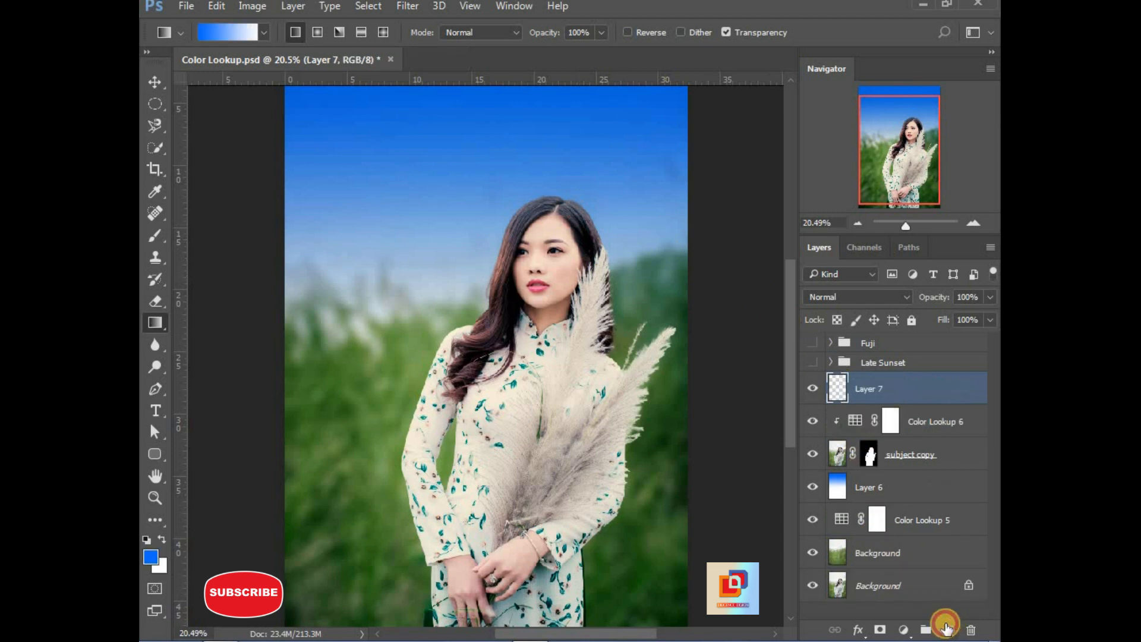
click(150, 556)
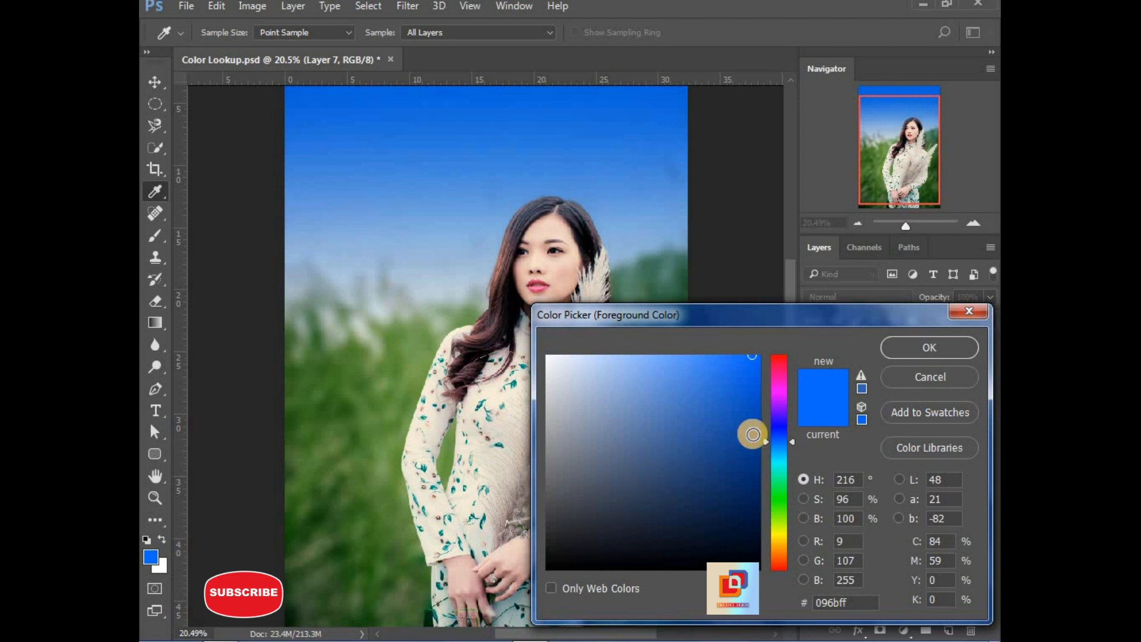
click(787, 547)
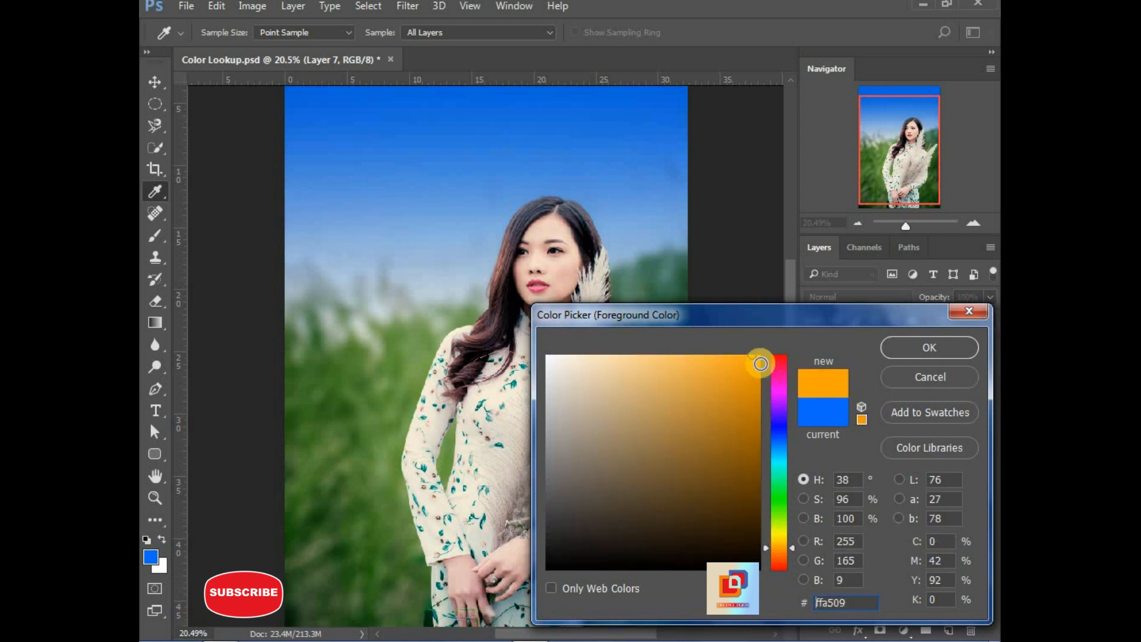
drag(848, 601, 791, 594)
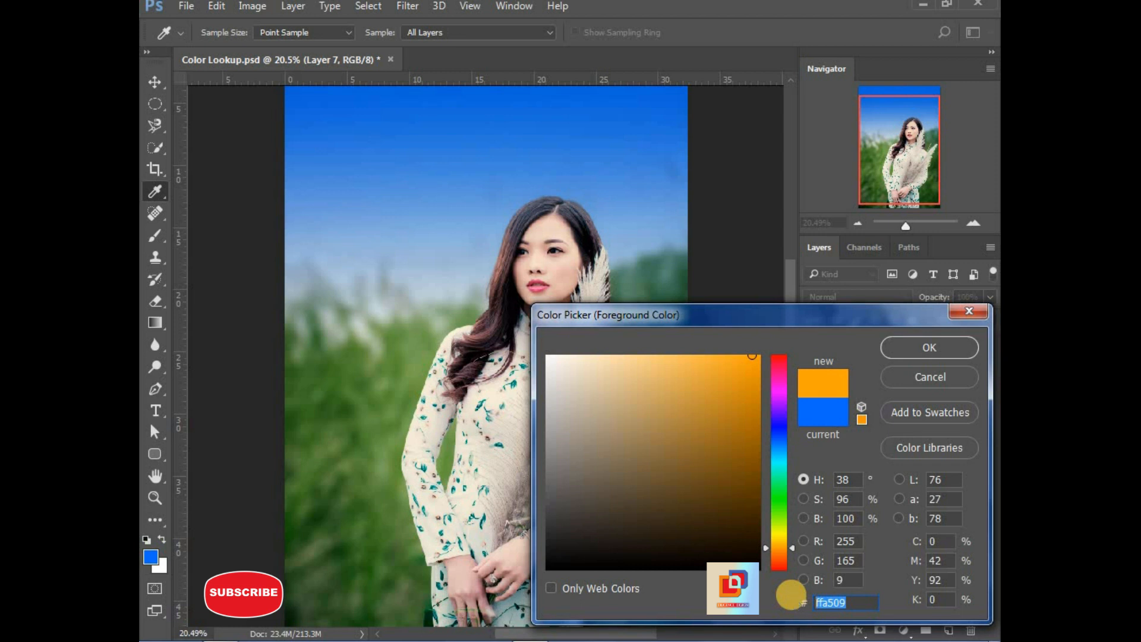
text(ff96)
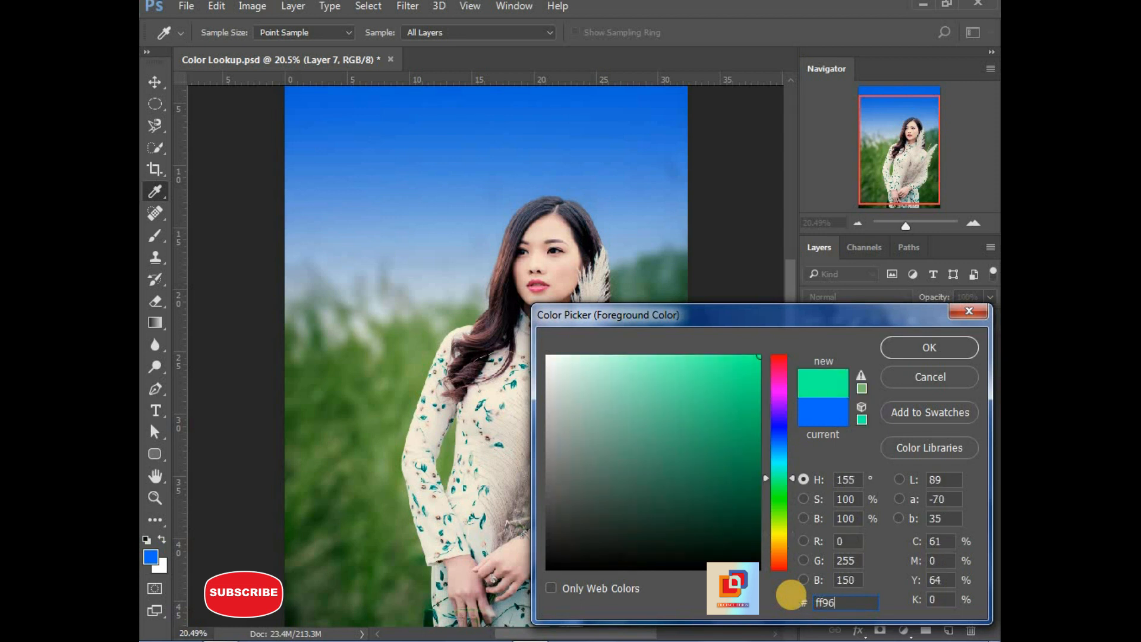
text(00)
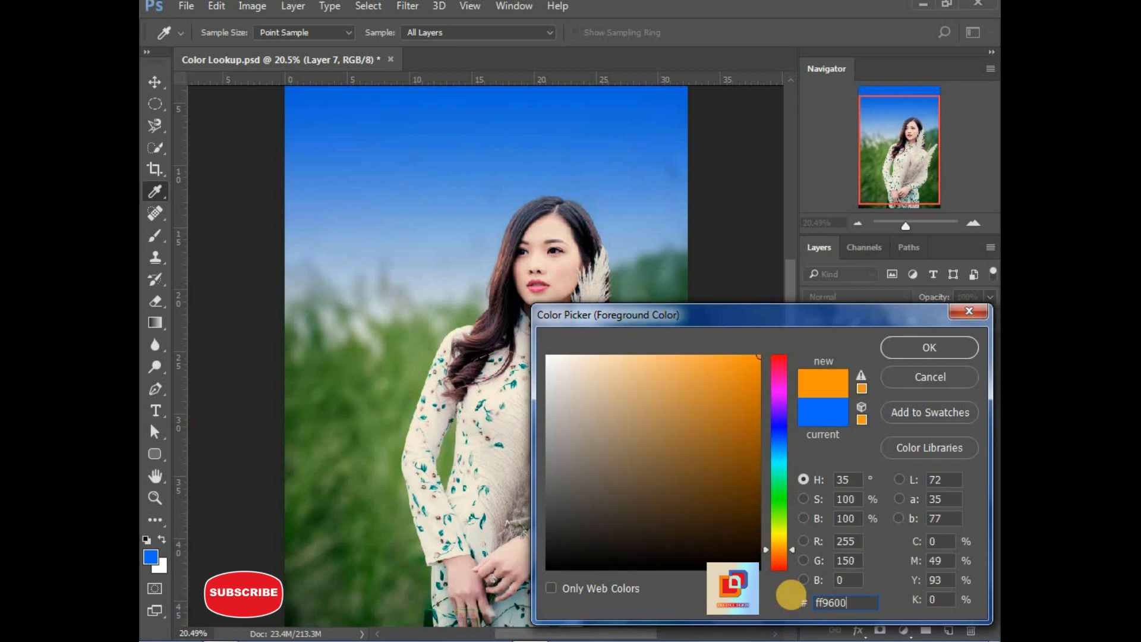
click(931, 349)
key(g)
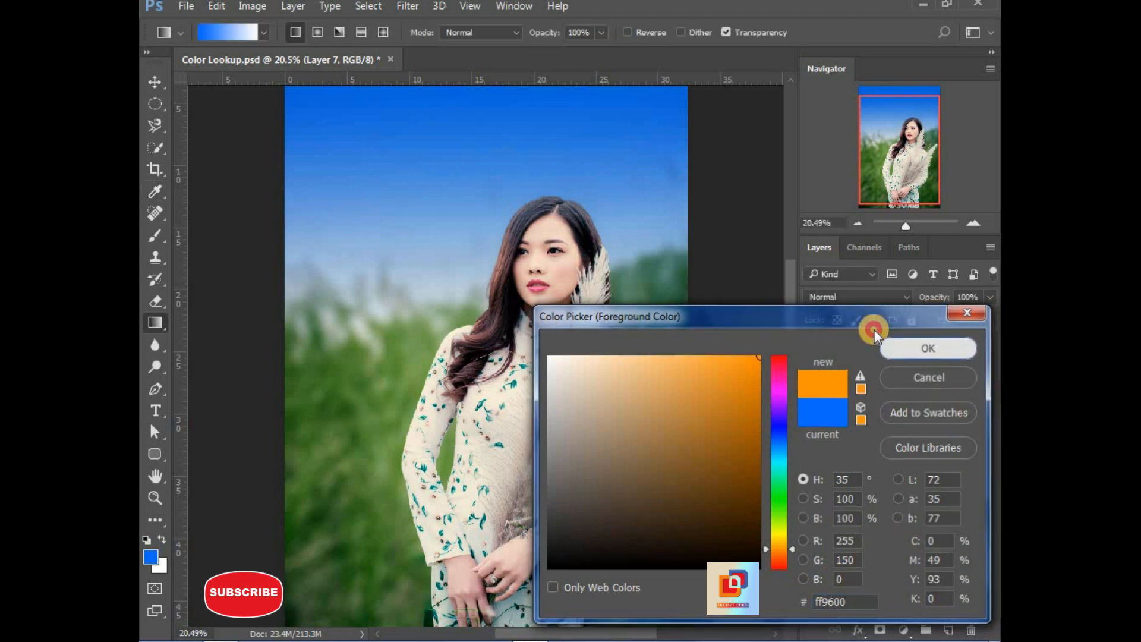
key(b)
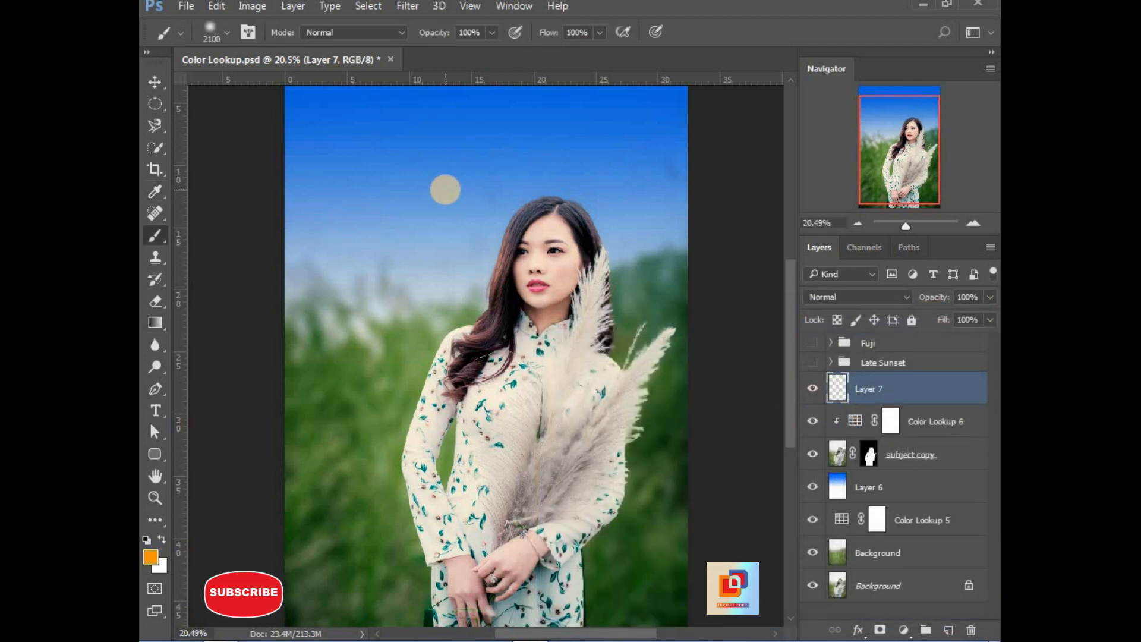
Paint orange across the sky and the top of the woman's head on Layer 7 with the 2200 px soft brush.
scroll(445, 189, down, 4)
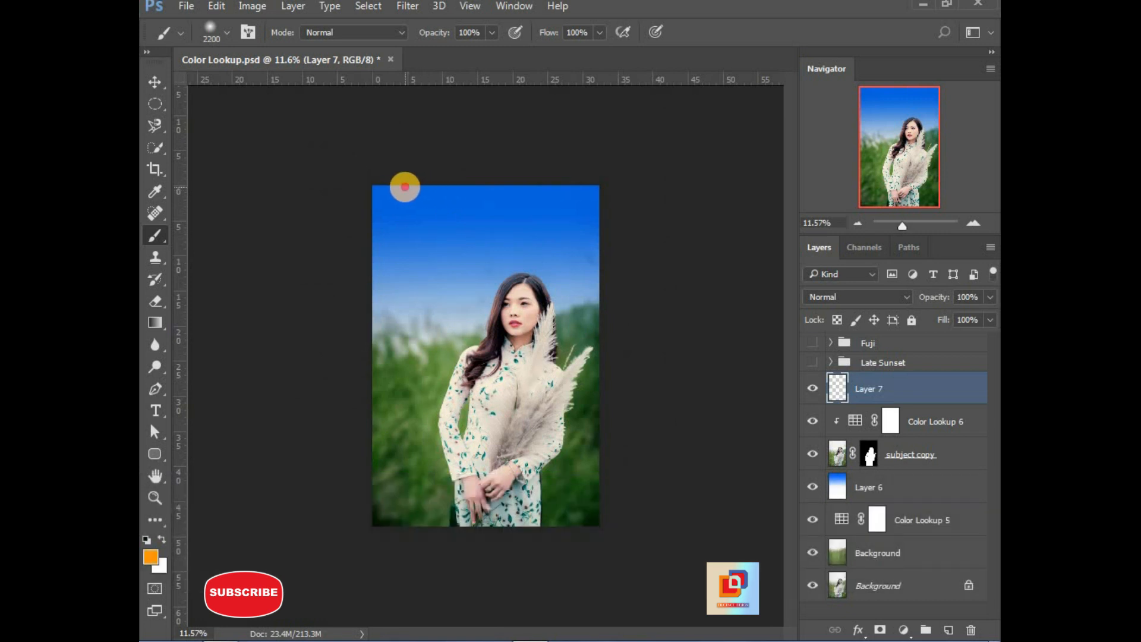
mouse_move(402, 186)
mouse_down()
mouse_move(434, 186)
mouse_move(387, 214)
mouse_move(542, 196)
mouse_move(609, 214)
mouse_move(654, 304)
mouse_up()
key(ctrl+alt+z)
scroll(576, 352, up, 5)
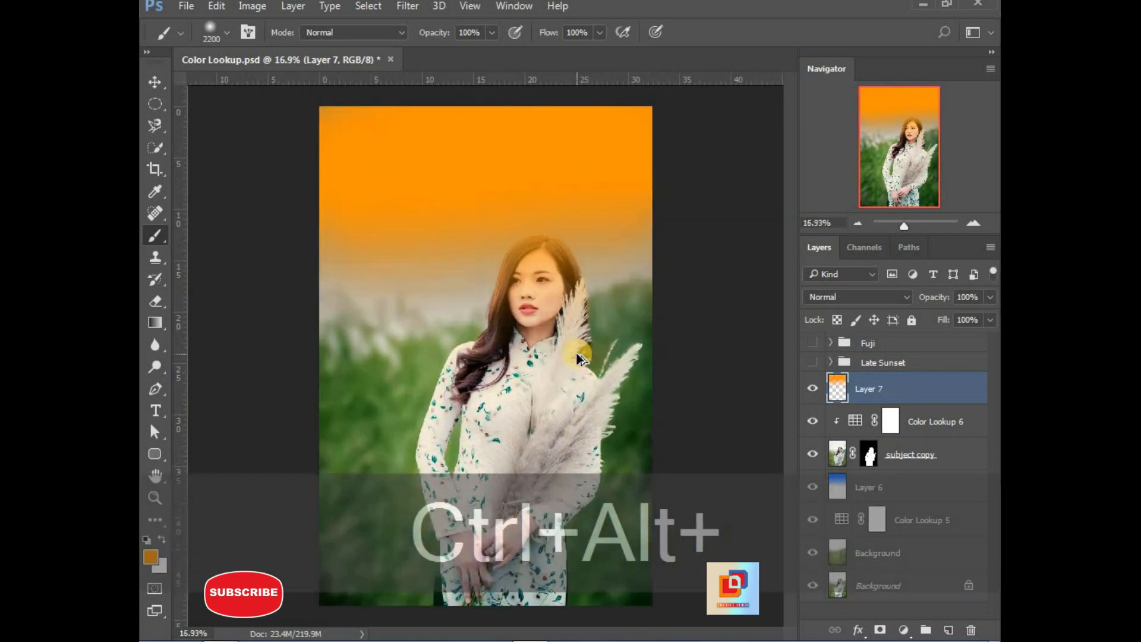
Set the orange paint layer's blending mode to Soft Light and toggle its visibility to compare the effect.
click(849, 299)
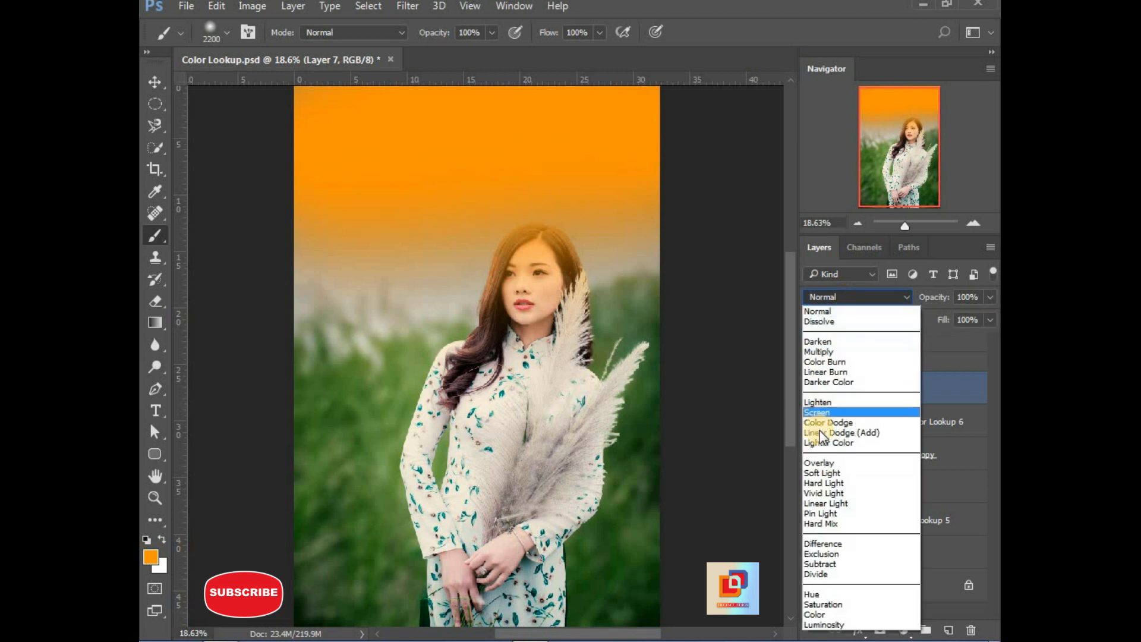
click(814, 474)
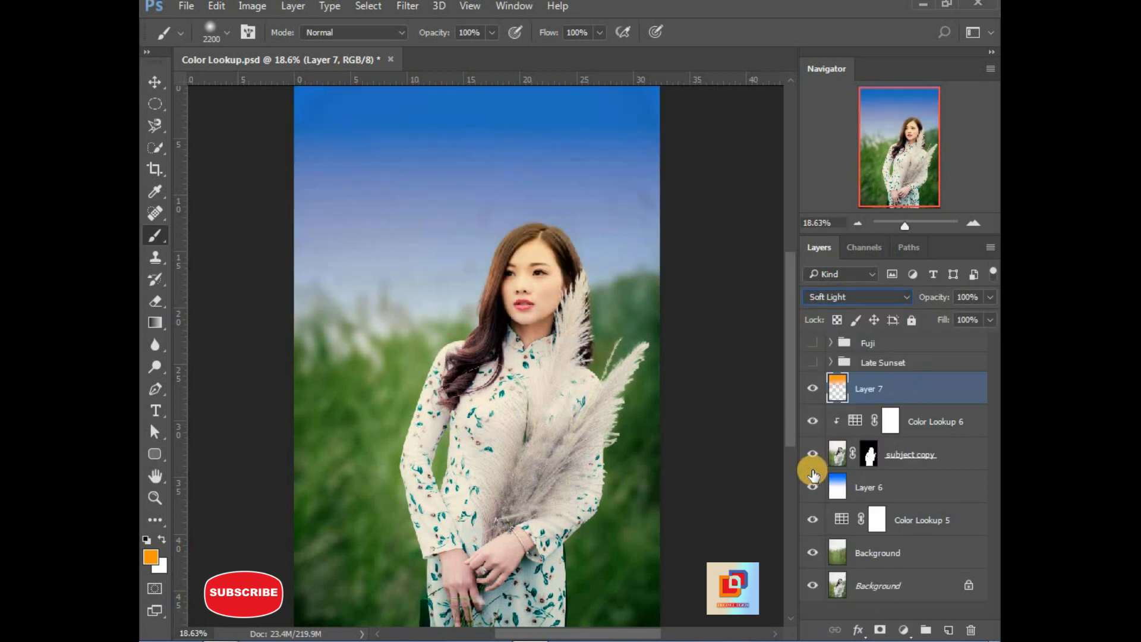
scroll(665, 304, down, 1)
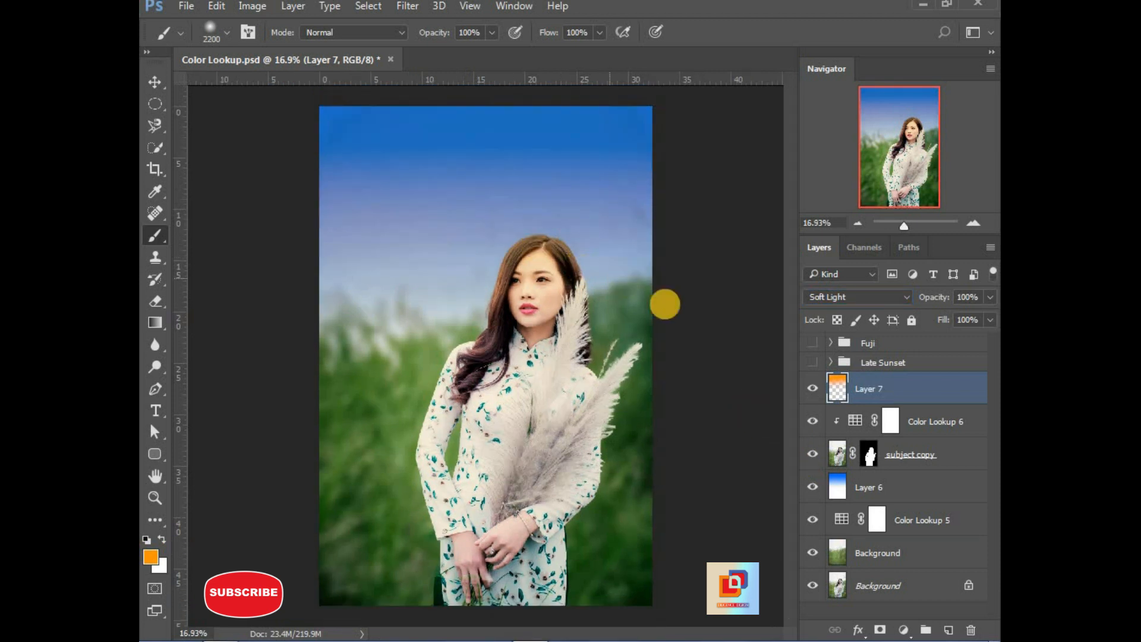
click(813, 391)
click(813, 391)
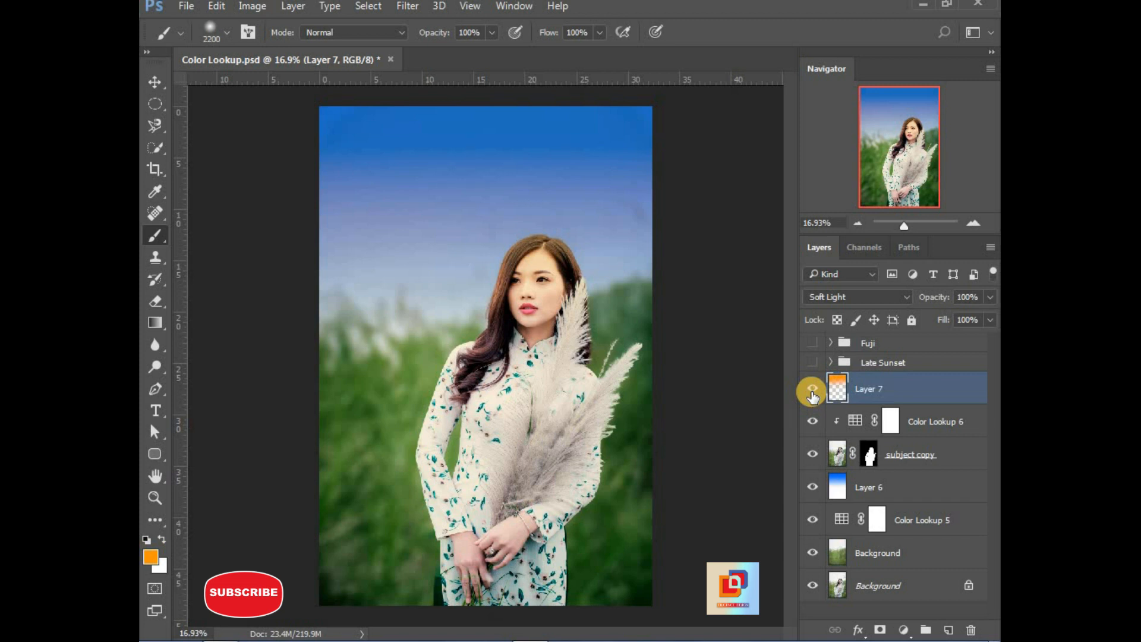
Add a layer mask to Layer 7 and paint black over the woman's face and hair with a 500 px brush.
click(882, 629)
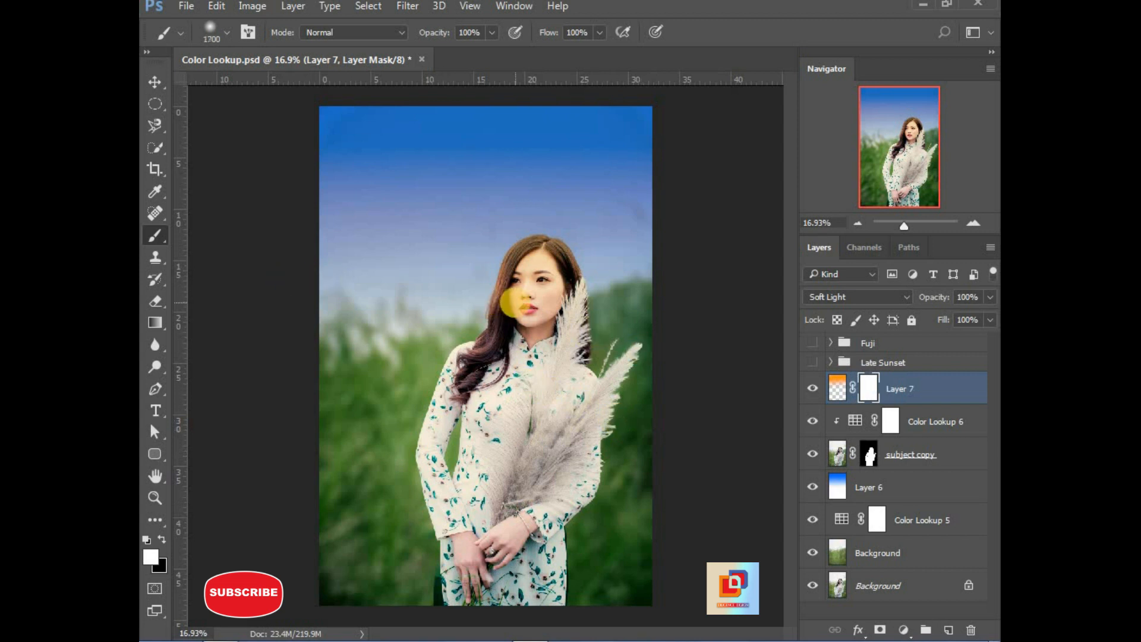
key(bracketleft)
key(bracketleft)
key(bracketleft)
key(bracketleft)
key(bracketleft)
scroll(558, 305, up, 6)
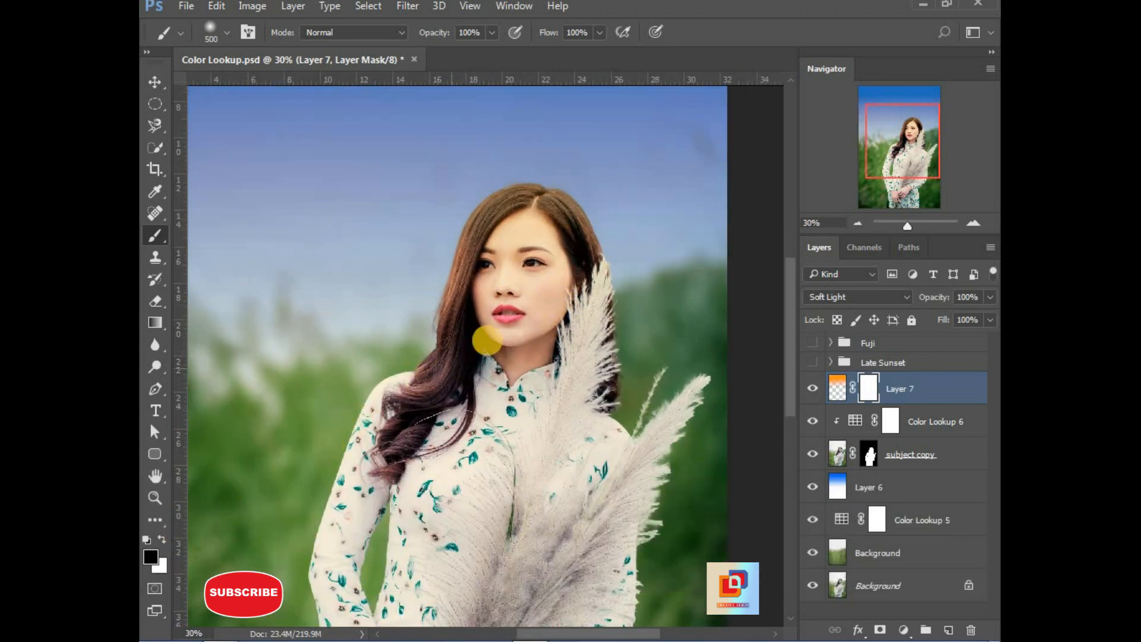
click(521, 250)
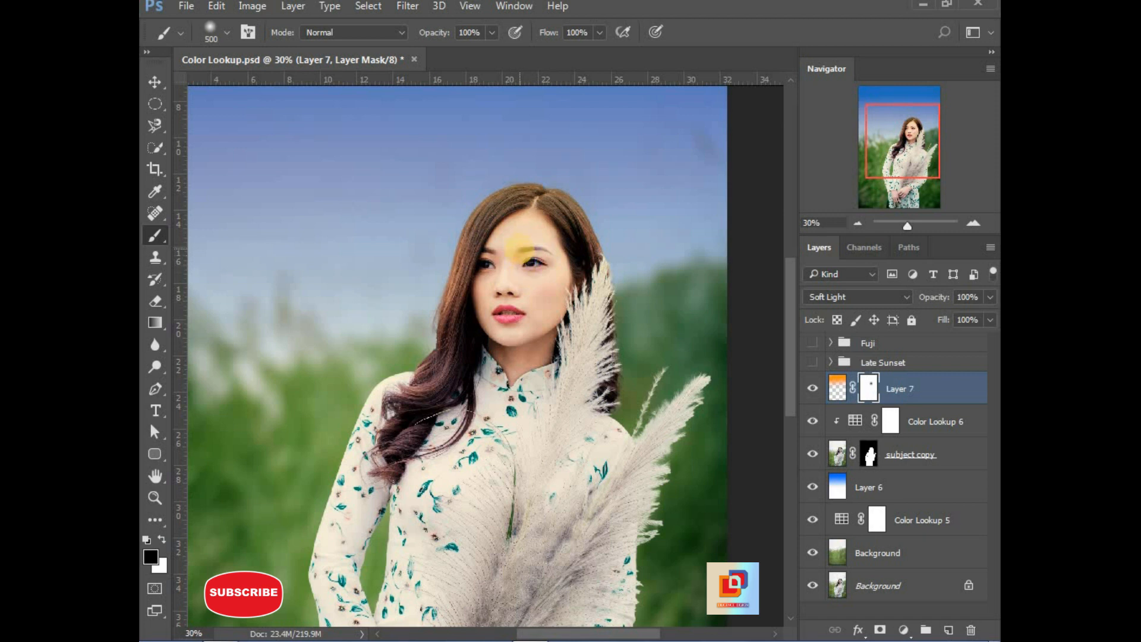
mouse_move(519, 250)
mouse_down()
mouse_move(494, 323)
mouse_move(512, 252)
mouse_move(537, 238)
mouse_move(556, 272)
mouse_move(533, 241)
mouse_move(500, 294)
mouse_move(500, 306)
mouse_move(534, 291)
mouse_move(527, 328)
mouse_move(513, 318)
mouse_move(484, 380)
mouse_move(514, 325)
mouse_move(551, 346)
mouse_move(534, 401)
mouse_up()
scroll(536, 404, down, 3)
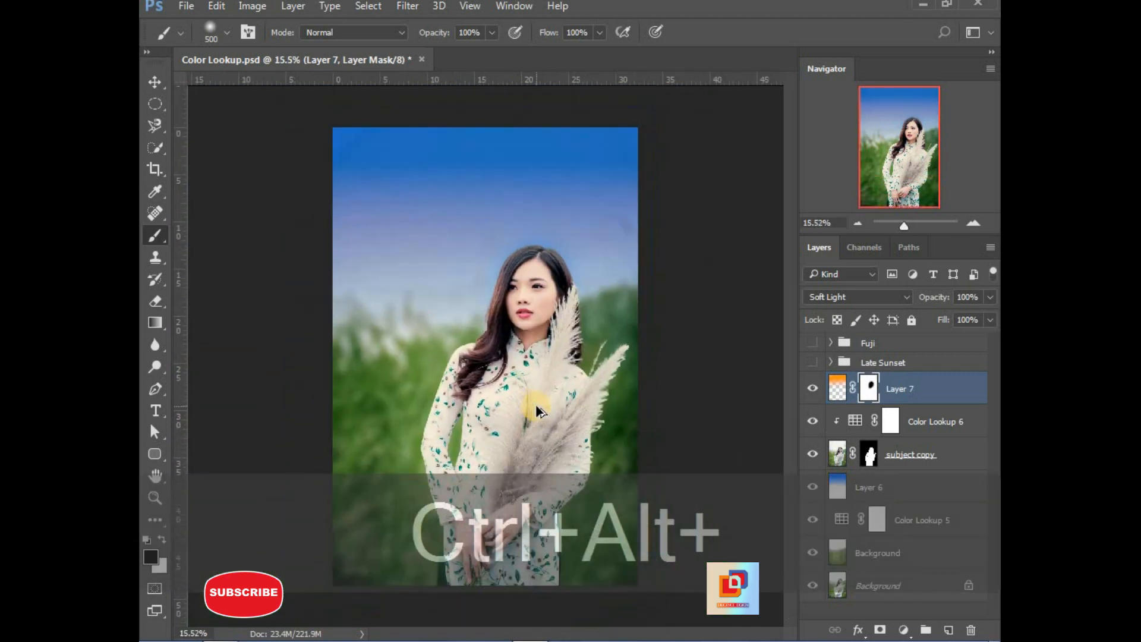
scroll(536, 404, up, 1)
scroll(536, 405, down, 1)
scroll(536, 404, up, 1)
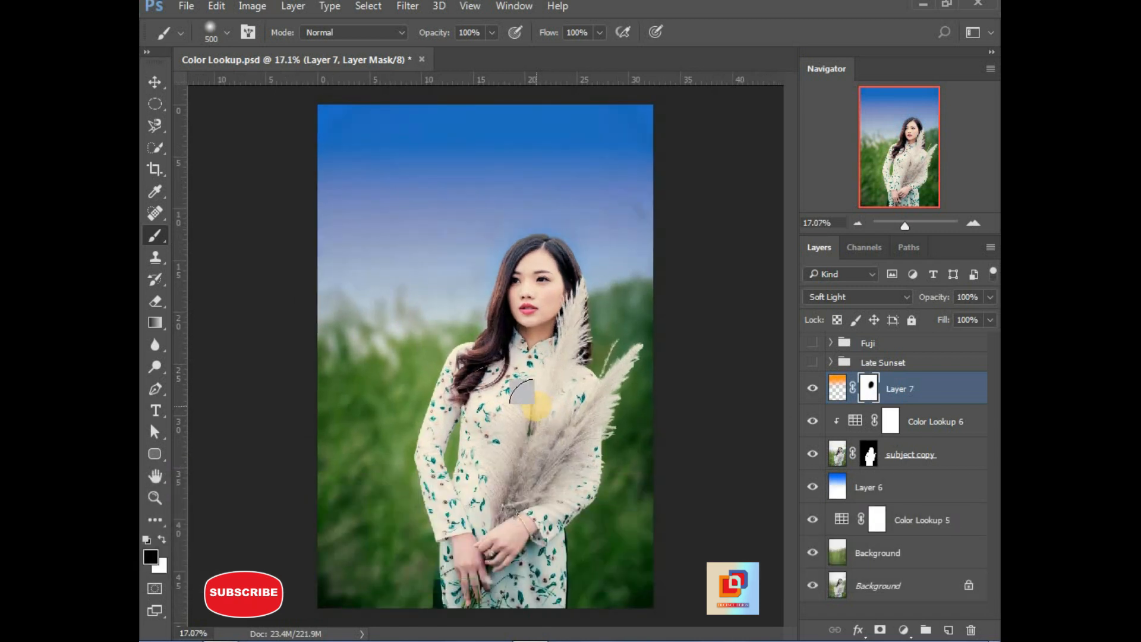
Group the layers from Layer 7 down to the blurred Background layer, leaving out the locked Background.
click(815, 389)
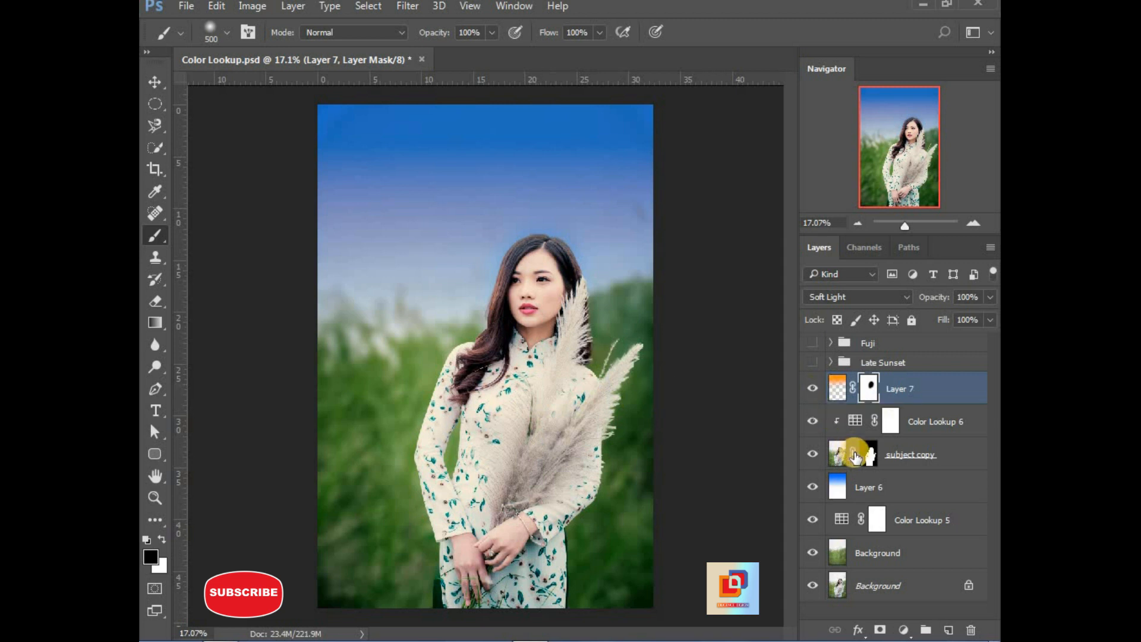
shift+click(904, 548)
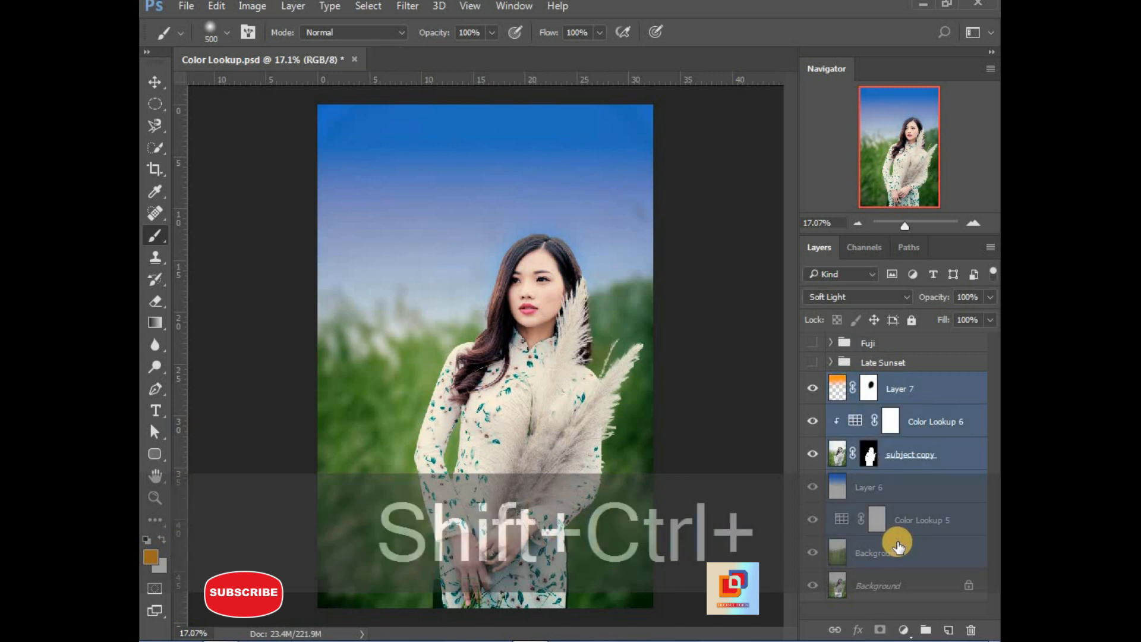
key(ctrl+shift+g)
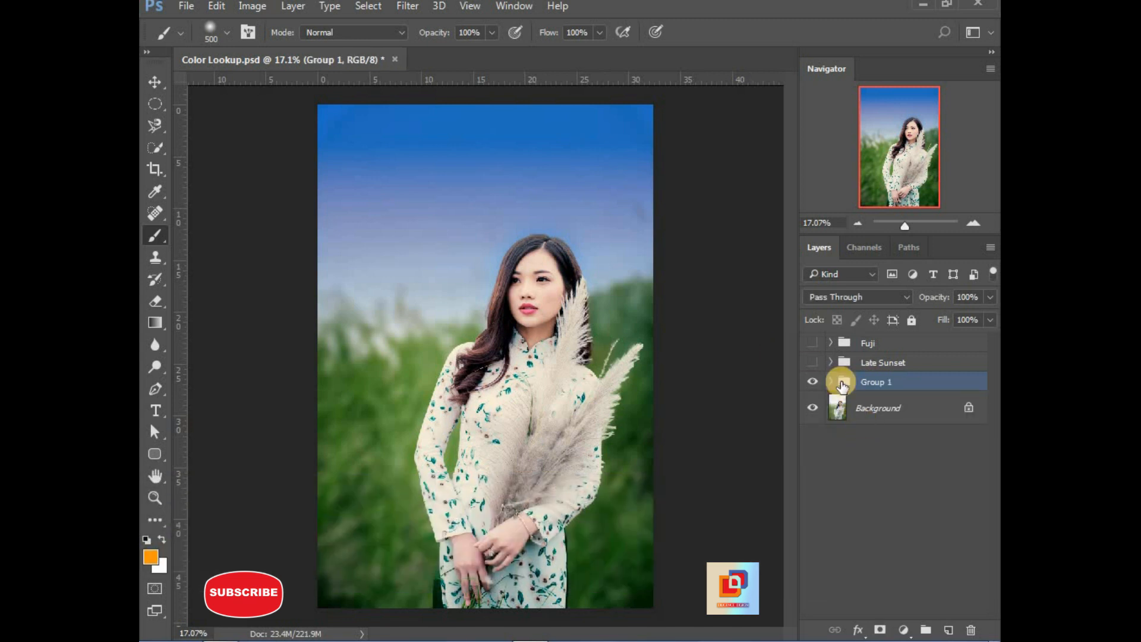
Compare the new group with the original photo by toggling its visibility, and show the Late Sunset group.
click(812, 382)
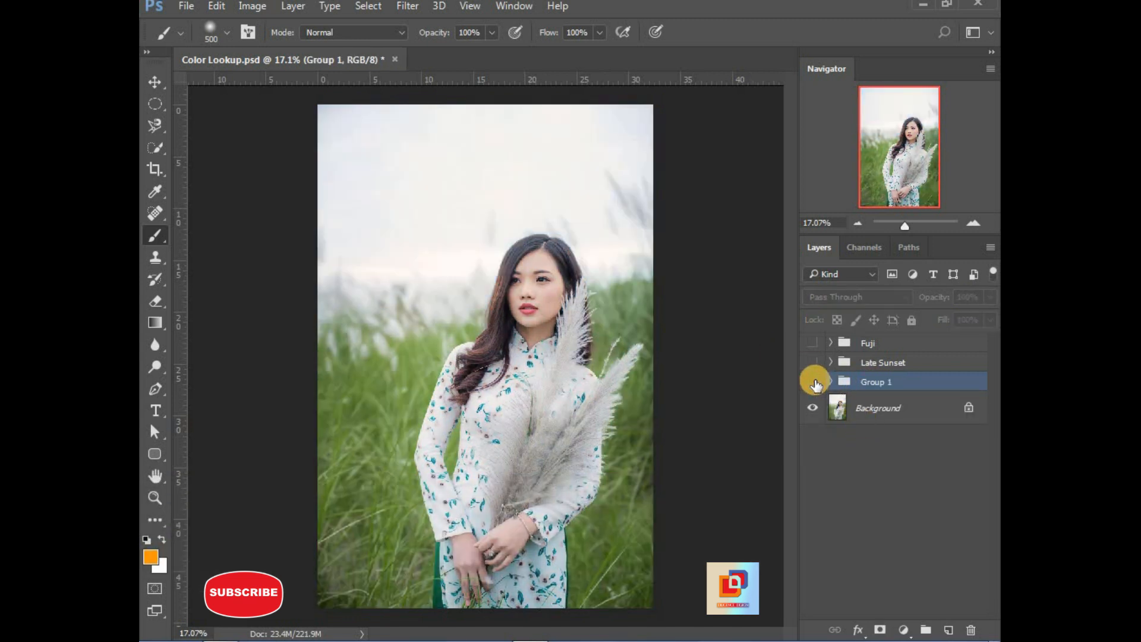
click(812, 382)
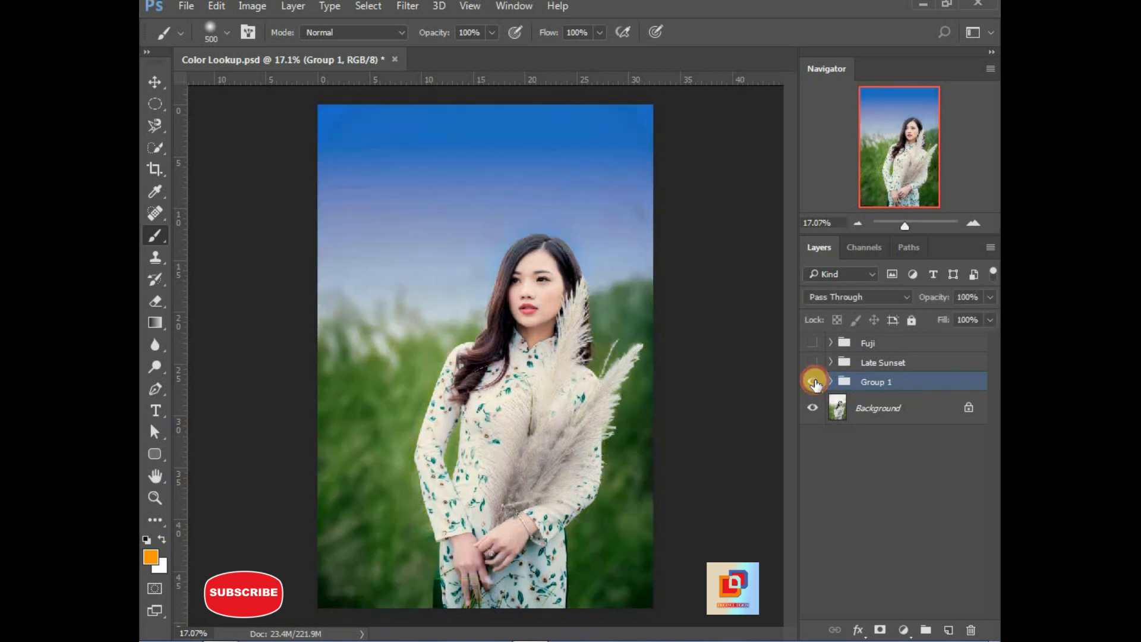
key(v)
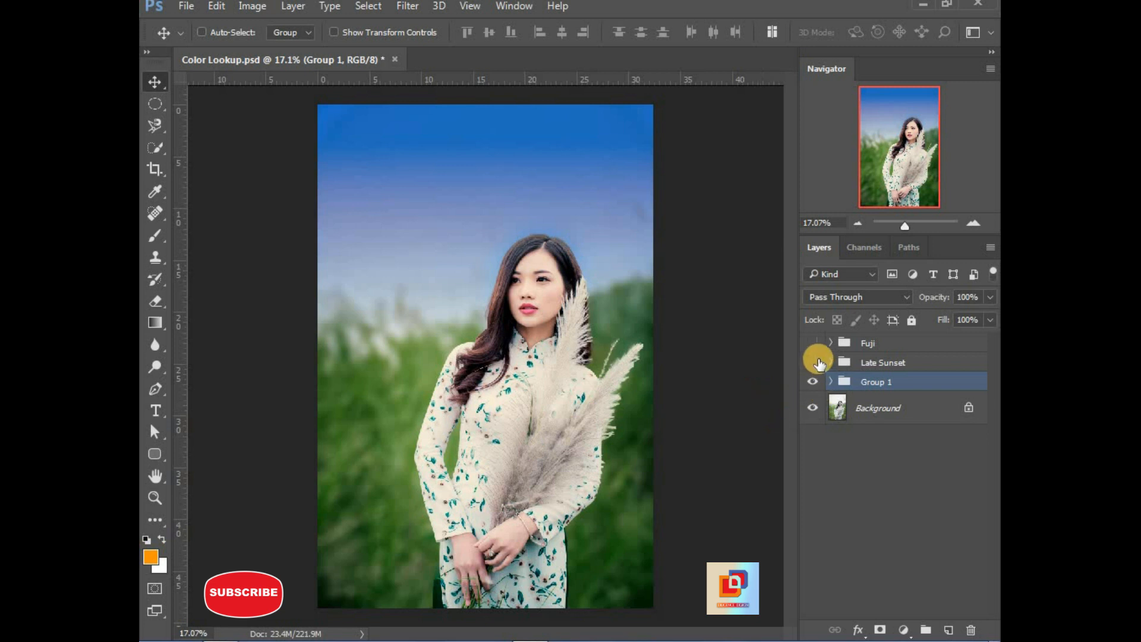
click(813, 362)
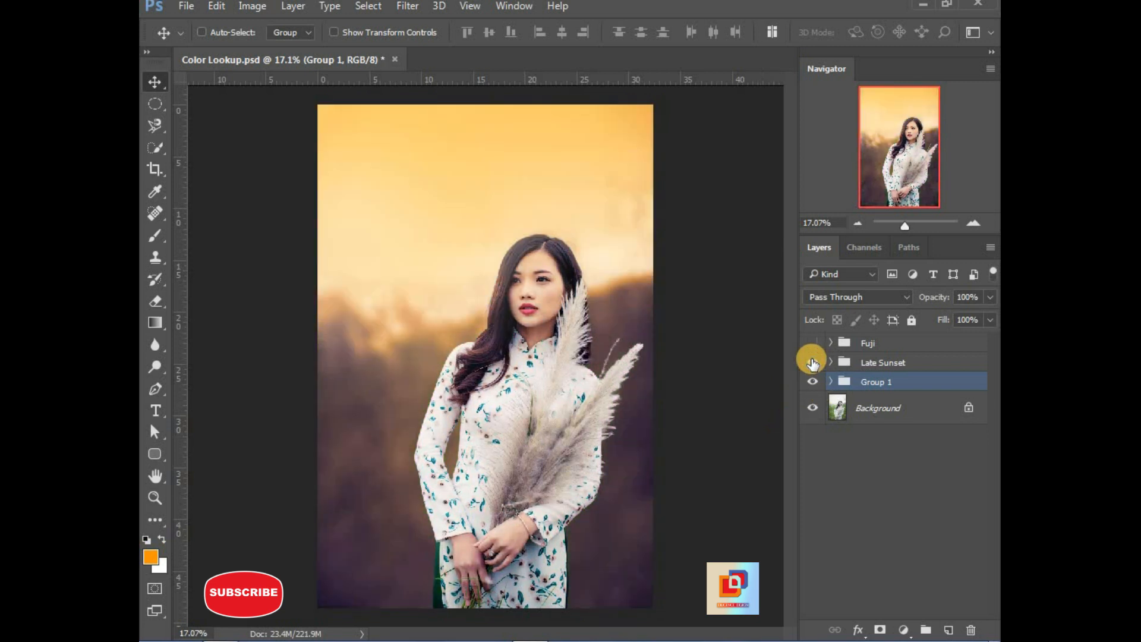